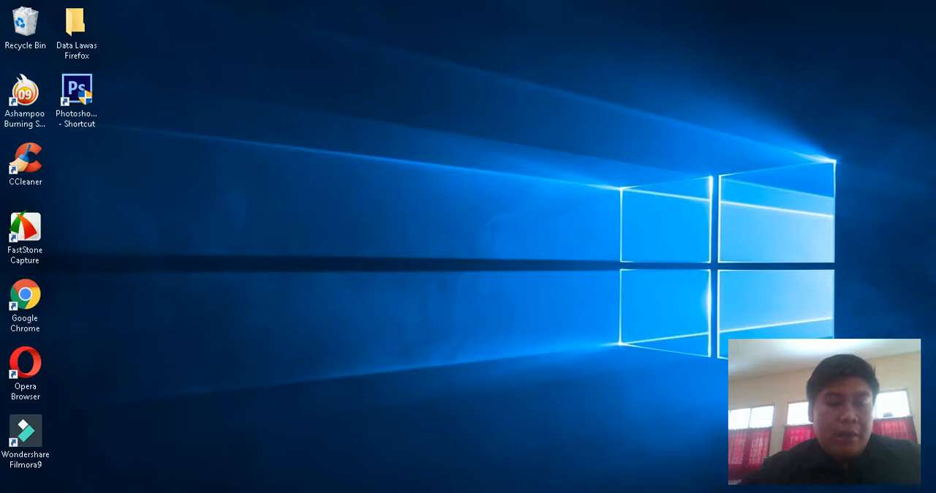
# Step: Open the rapot 2020 folder inside the rapot folder on Local Disk (D:) in File Explorer
pyautogui.press('super+e')
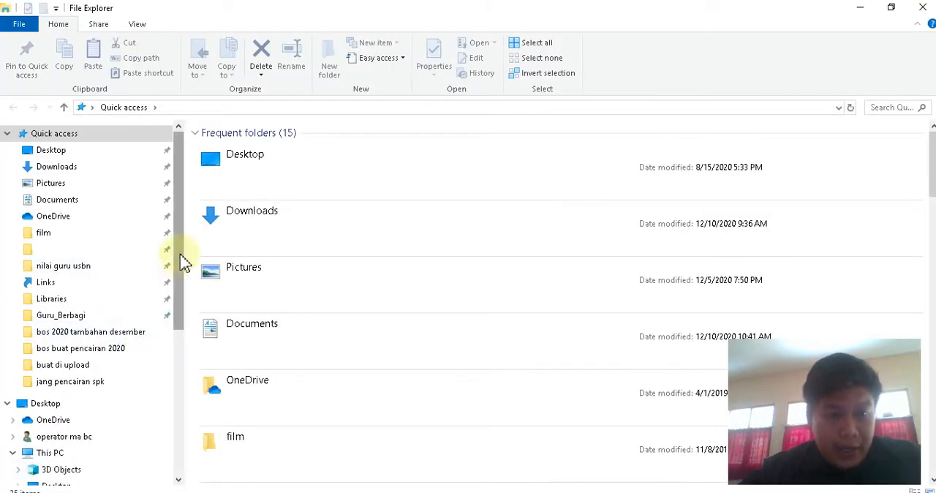
pyautogui.moveTo(179, 261); pyautogui.dragTo(177, 386)
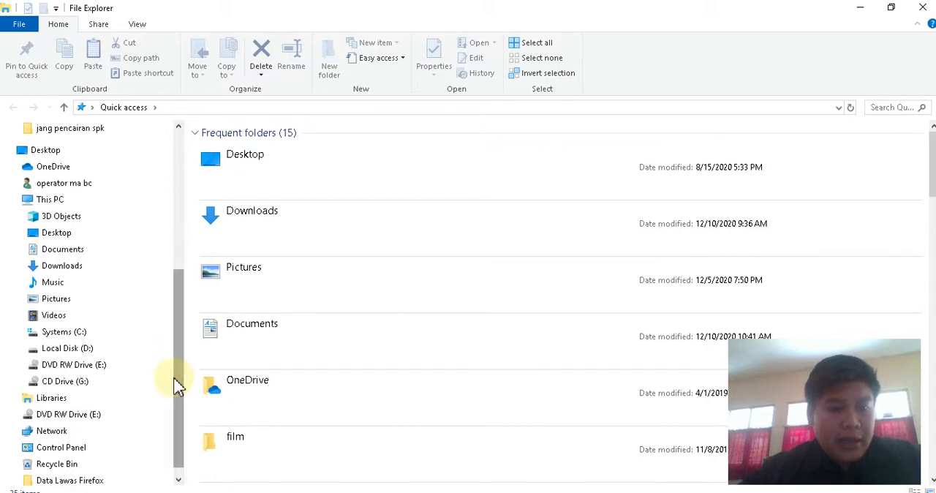
pyautogui.click(84, 354)
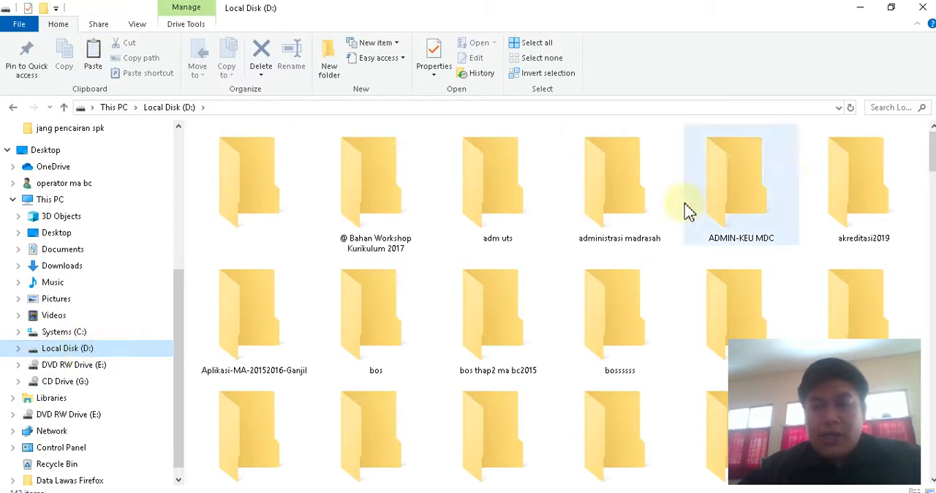
pyautogui.scroll(-3, 827, 154)
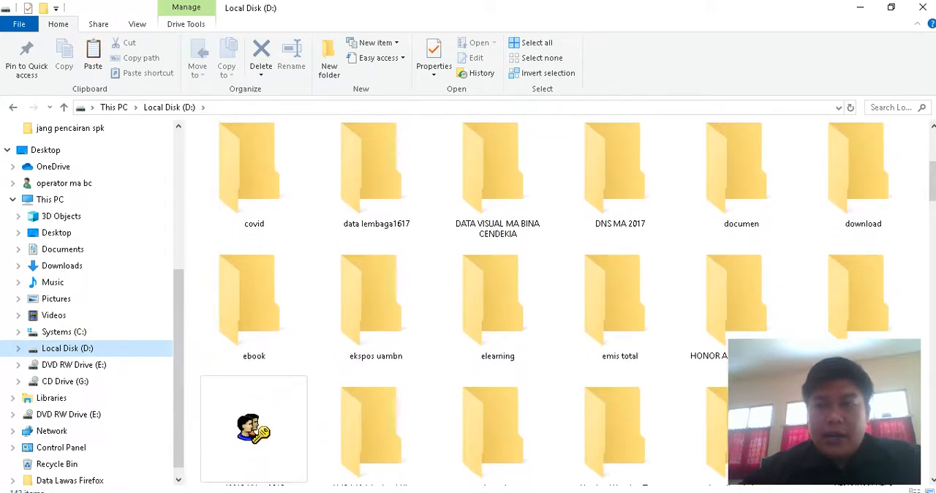
pyautogui.scroll(-2, 932, 182)
pyautogui.moveTo(932, 206); pyautogui.dragTo(932, 223)
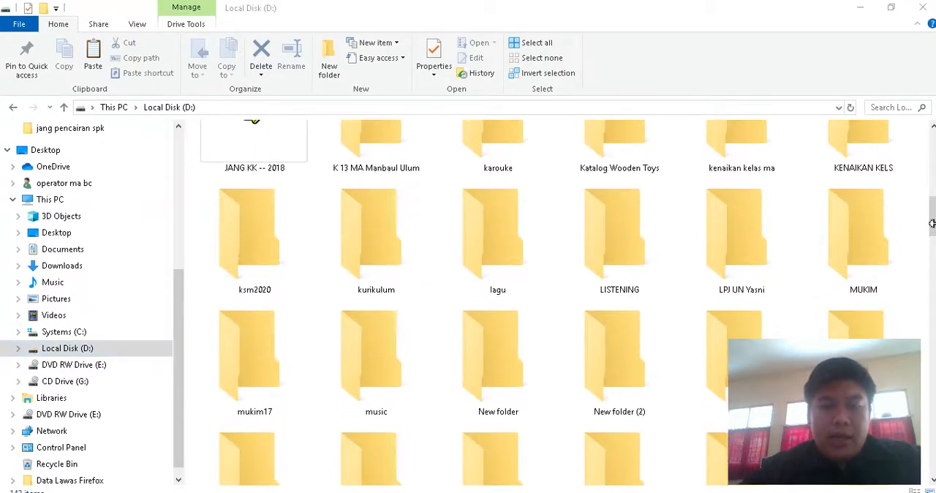
pyautogui.moveTo(932, 208); pyautogui.dragTo(932, 249)
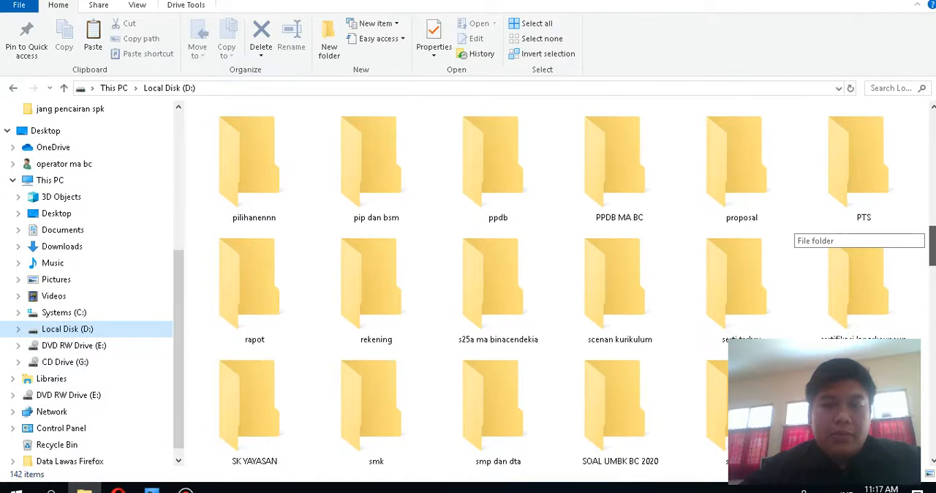
pyautogui.doubleClick(280, 297)
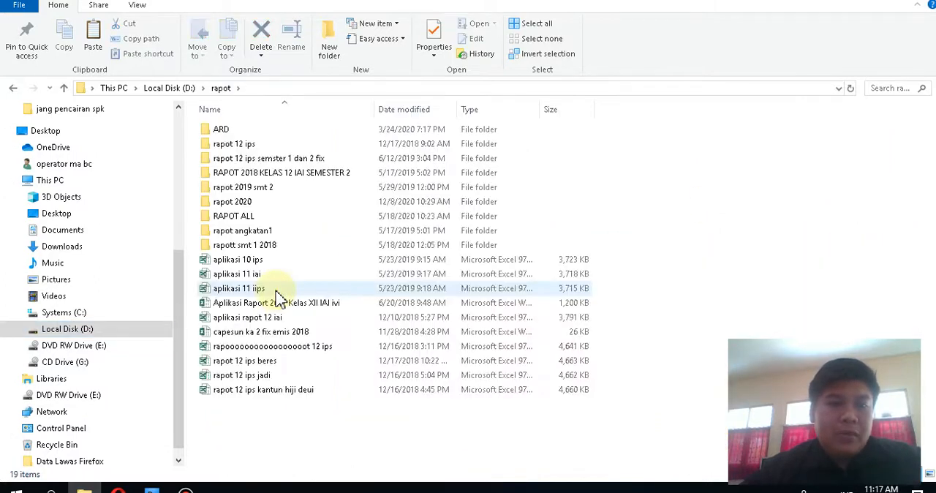
pyautogui.doubleClick(246, 205)
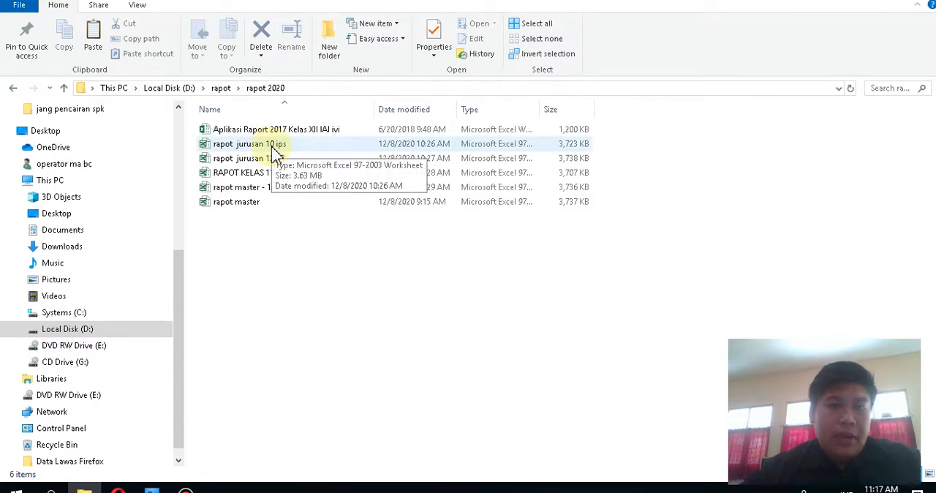
# Step: Open the rapot master 11 IPS workbook in Excel, dismissing the missing add-in message and the Activation Wizard
pyautogui.doubleClick(264, 187)
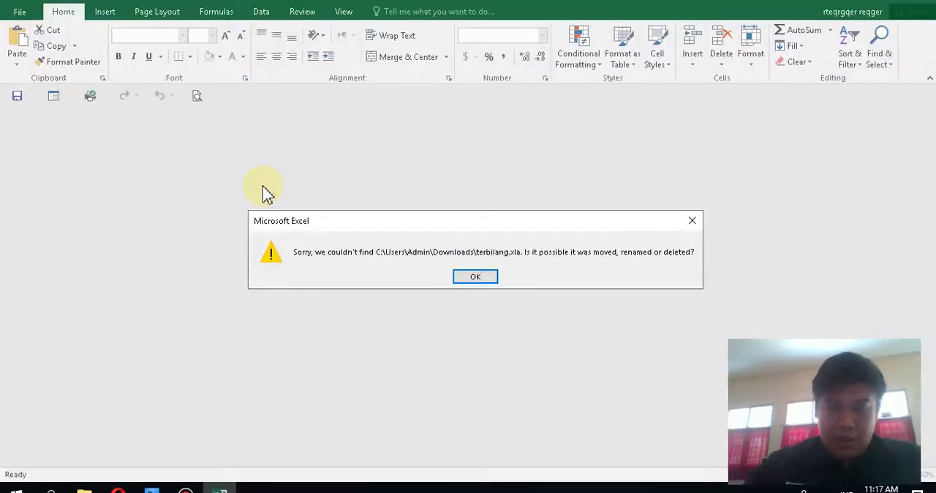
pyautogui.press('Return')
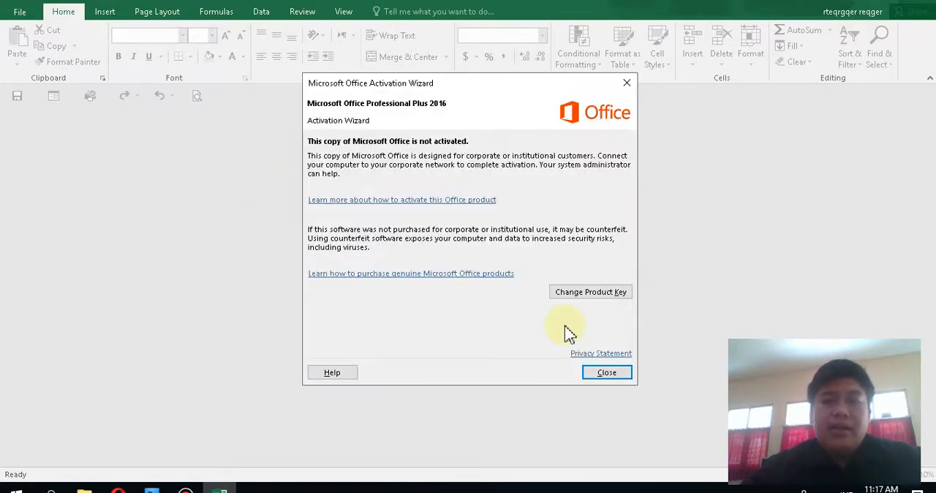
pyautogui.click(606, 375)
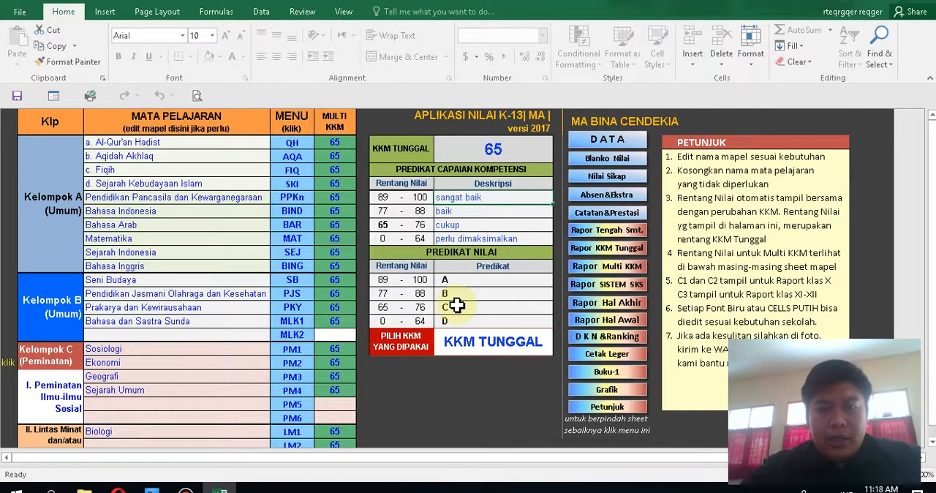
# Step: Review the general school data and student list on the DATA sheet, then return to the HOME sheet
pyautogui.click(606, 141)
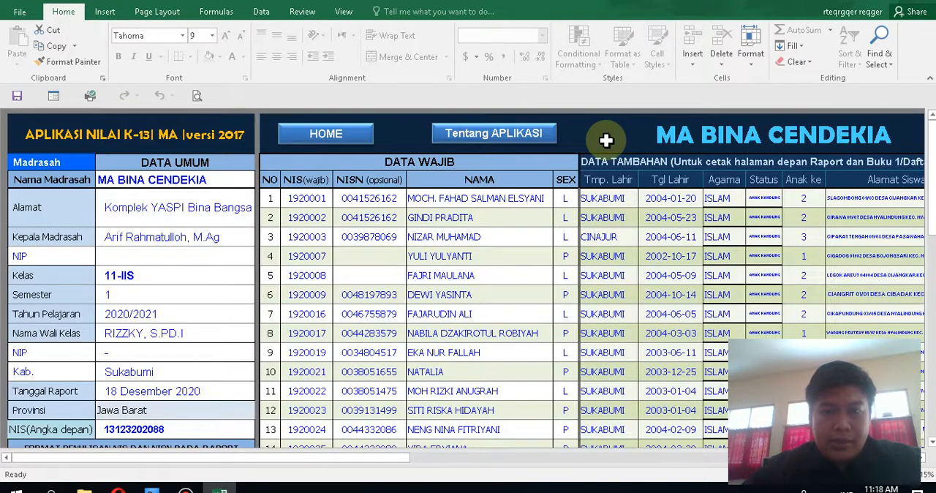
pyautogui.moveTo(934, 137); pyautogui.dragTo(932, 208)
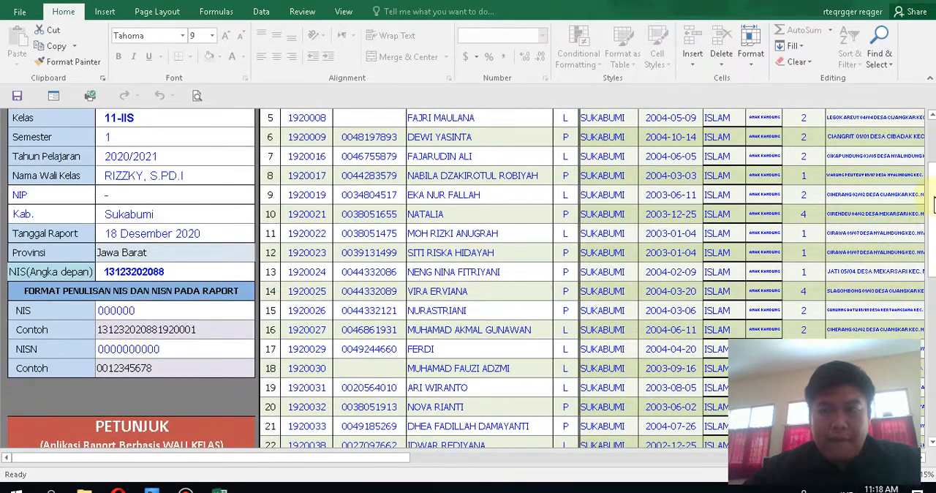
pyautogui.moveTo(933, 213); pyautogui.dragTo(933, 192)
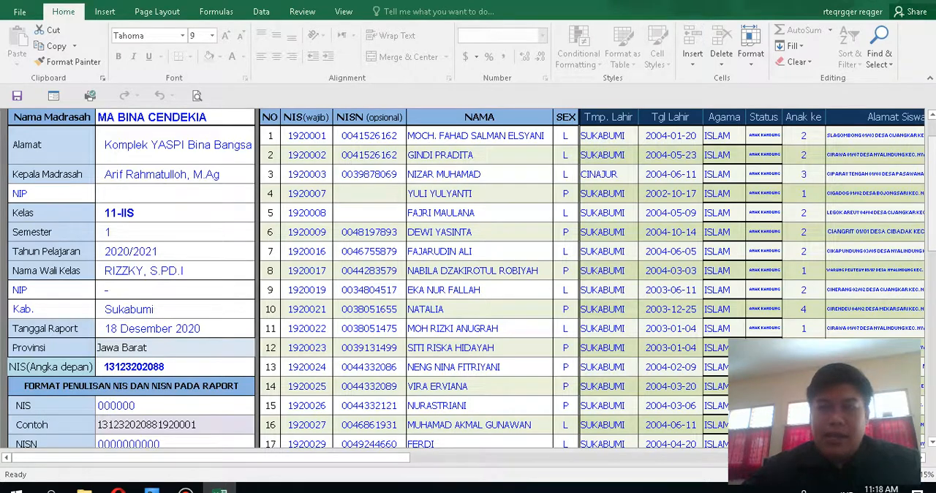
pyautogui.scroll(2, 468, 278)
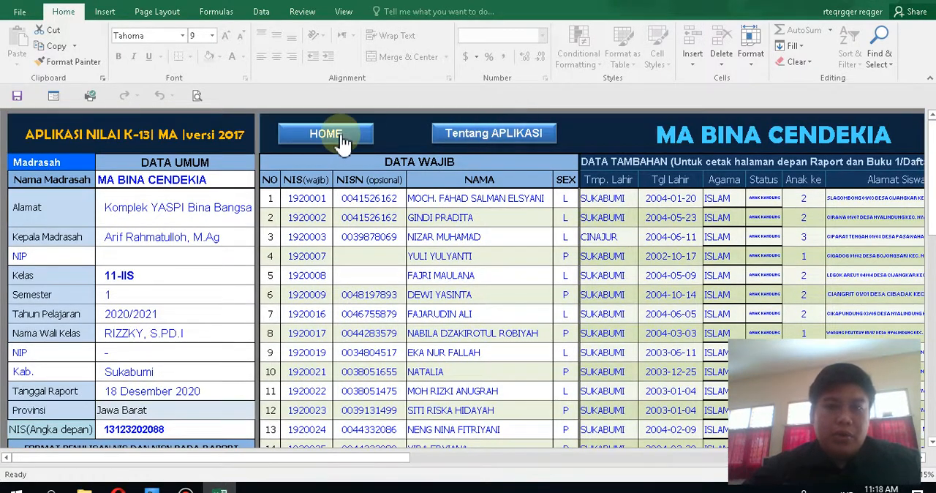
pyautogui.click(327, 134)
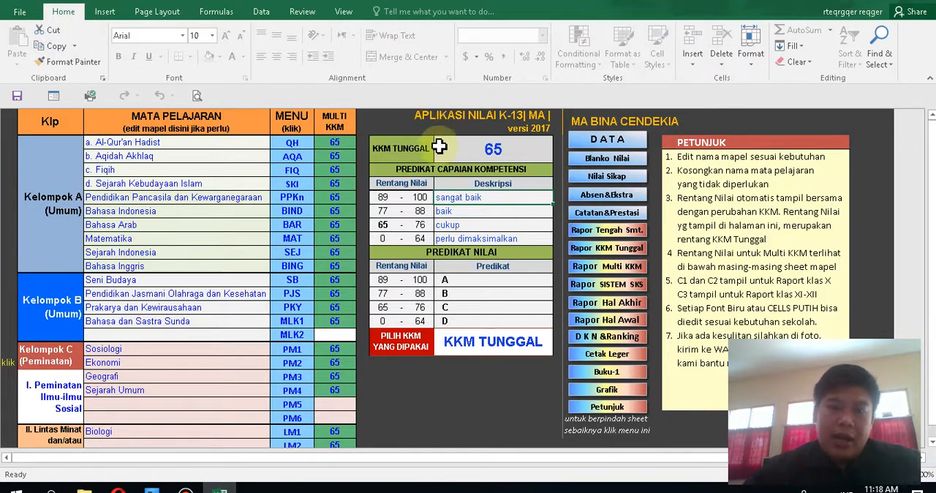
# Step: Set the KKM TUNGGAL value to 70
pyautogui.click(483, 151)
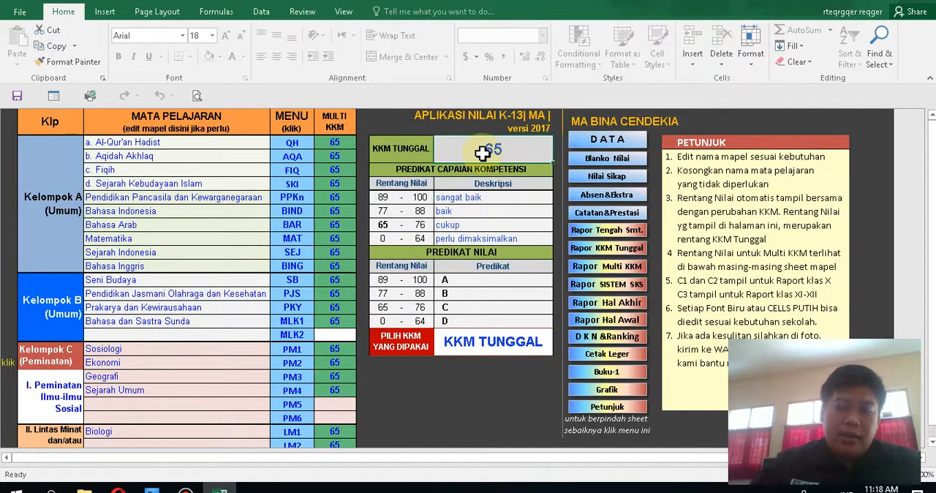
pyautogui.write('70')
pyautogui.press('Return')
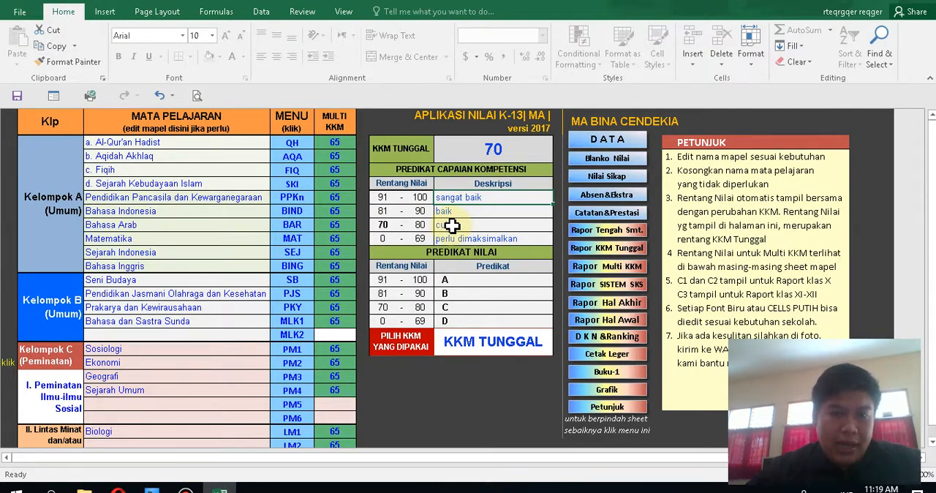
# Step: Restore the KKM TUNGGAL value to 65
pyautogui.click(476, 151)
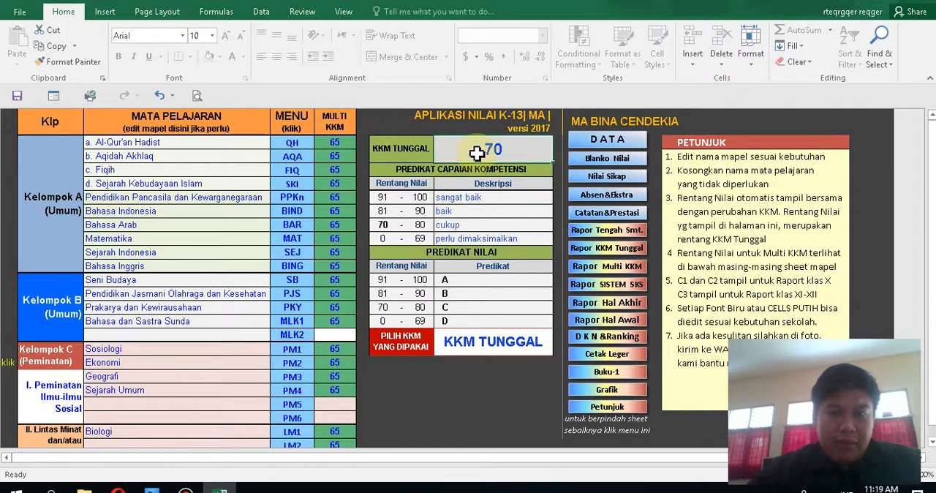
pyautogui.write('65')
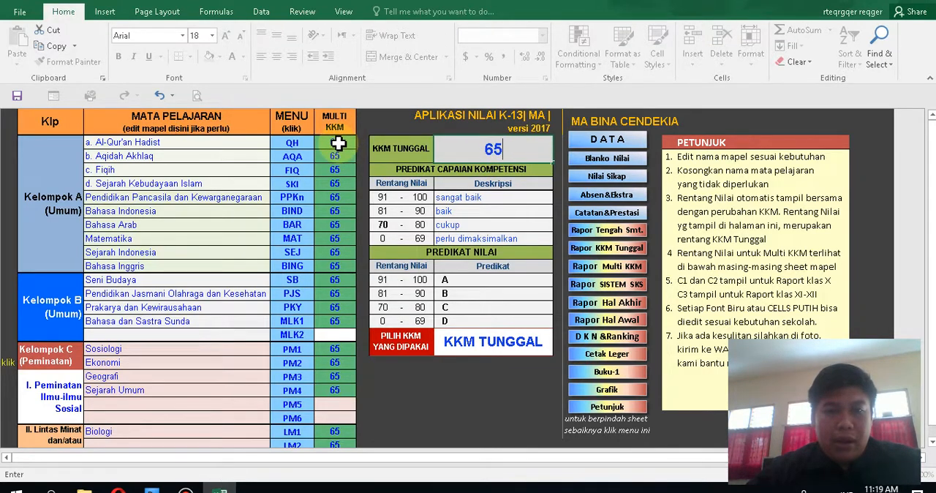
pyautogui.press('Return')
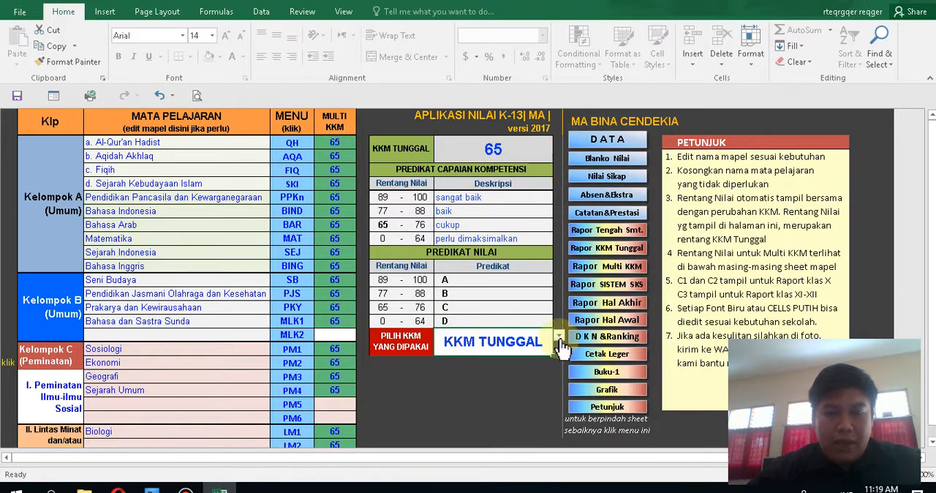
# Step: Choose KKM TUNGGAL as the KKM type to use for the grades
pyautogui.click(560, 340)
pyautogui.click(542, 356)
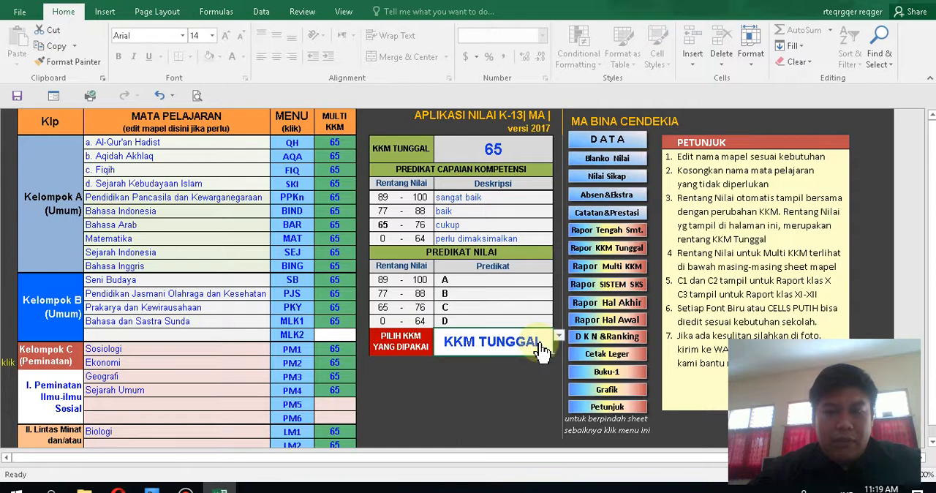
pyautogui.click(494, 151)
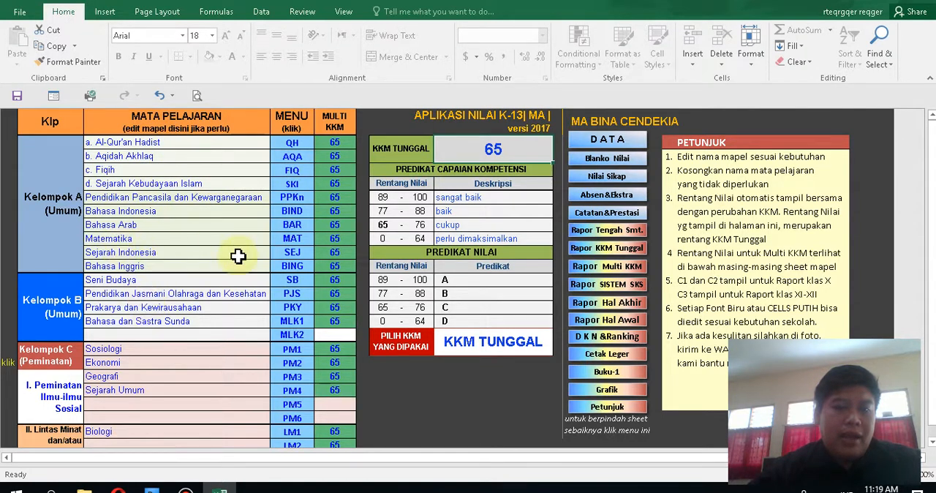
# Step: Open the Matematika (MAT) grade sheet at the start of the student list
pyautogui.click(293, 239)
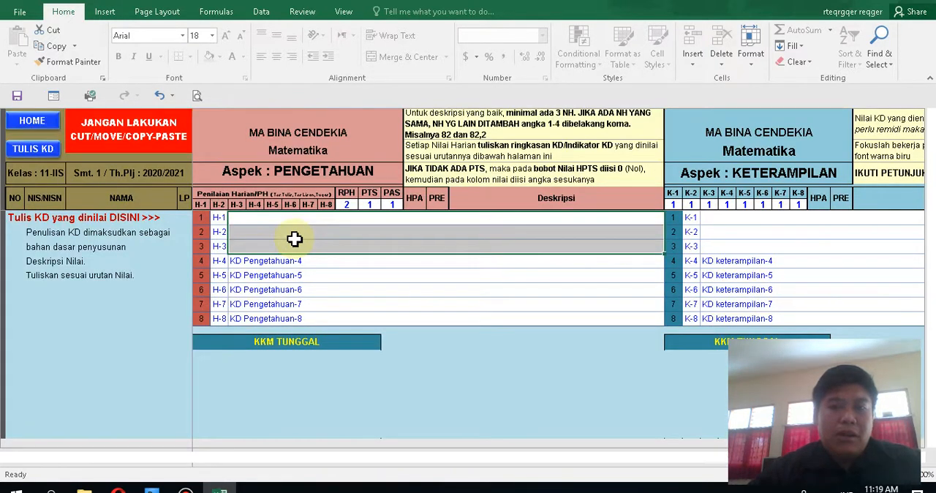
pyautogui.moveTo(932, 352); pyautogui.dragTo(933, 173)
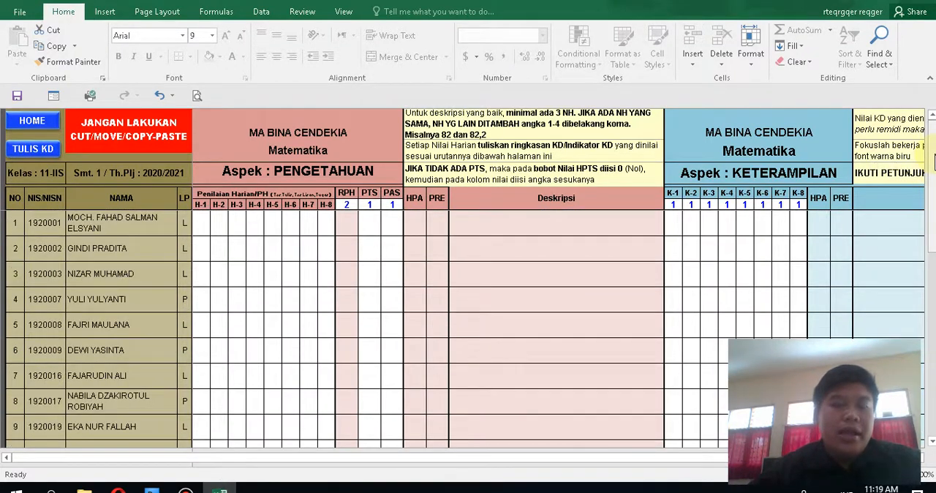
# Step: Enter the first student's Matematika knowledge scores 80, 79, 78, 86 and 90 in H-1 through H-5
pyautogui.click(207, 218)
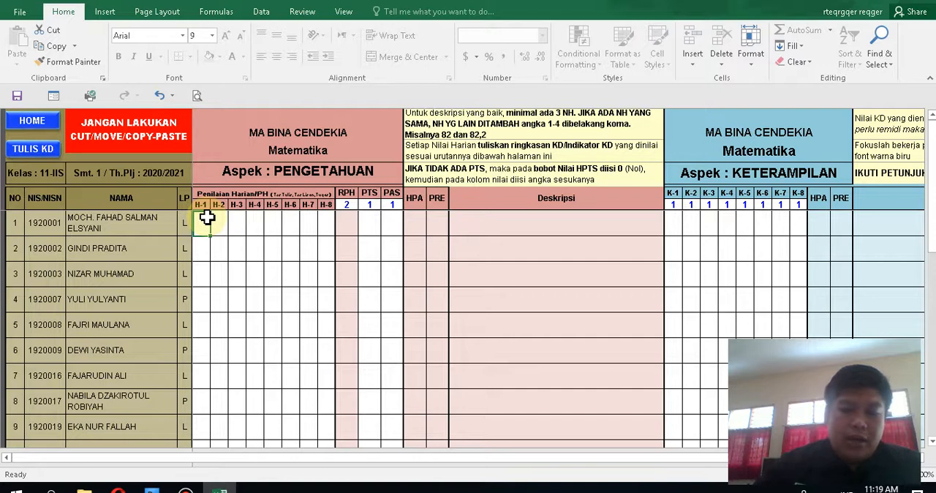
pyautogui.write('80')
pyautogui.press('Tab')
pyautogui.write('7')
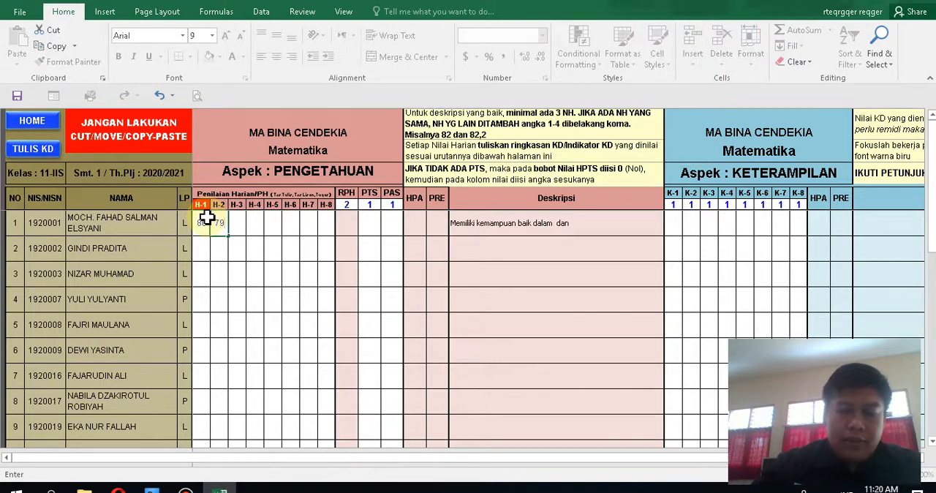
pyautogui.write('9')
pyautogui.press('Tab')
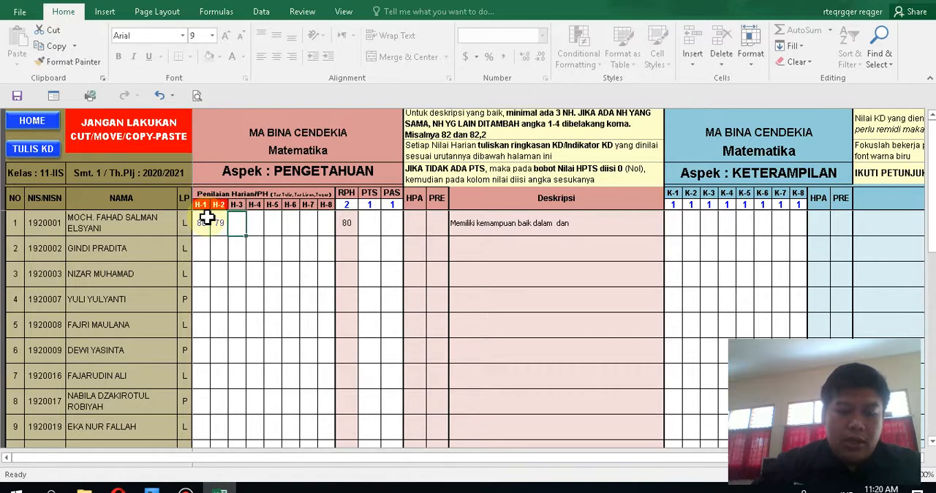
pyautogui.write('7')
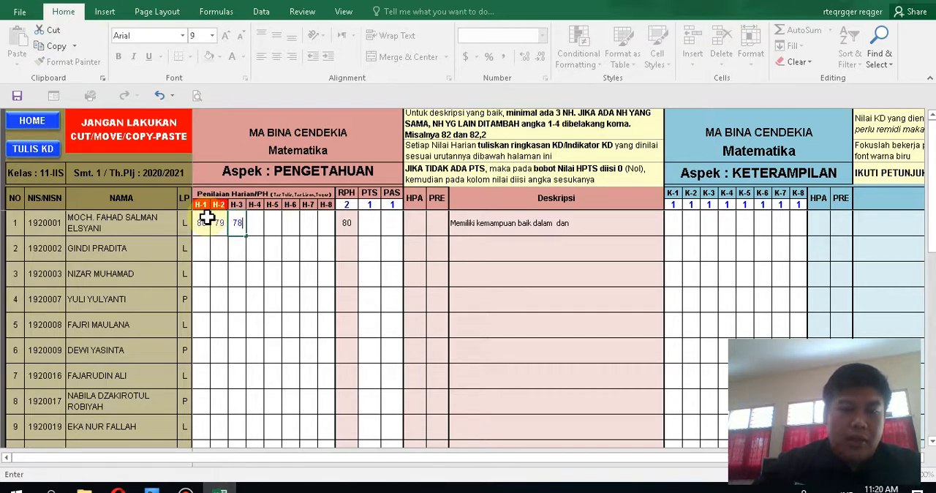
pyautogui.write('8')
pyautogui.press('Tab')
pyautogui.write('86')
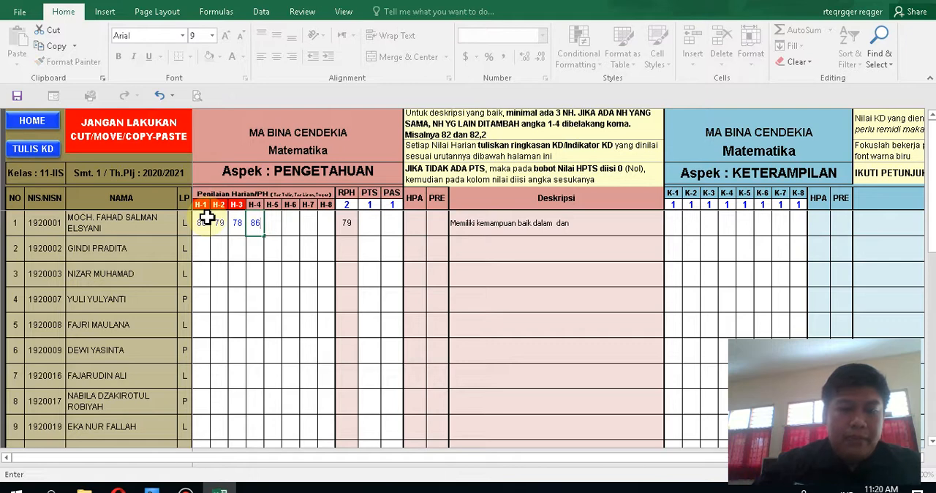
pyautogui.press('Tab')
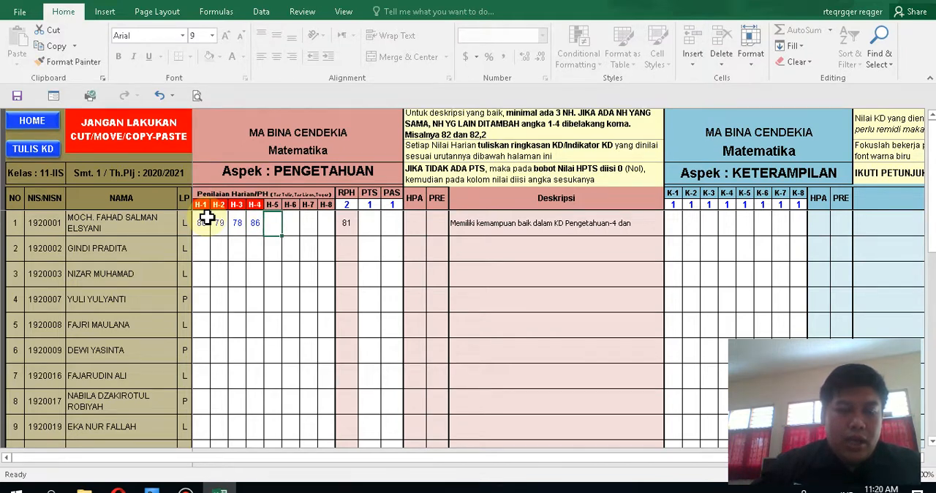
pyautogui.write('90')
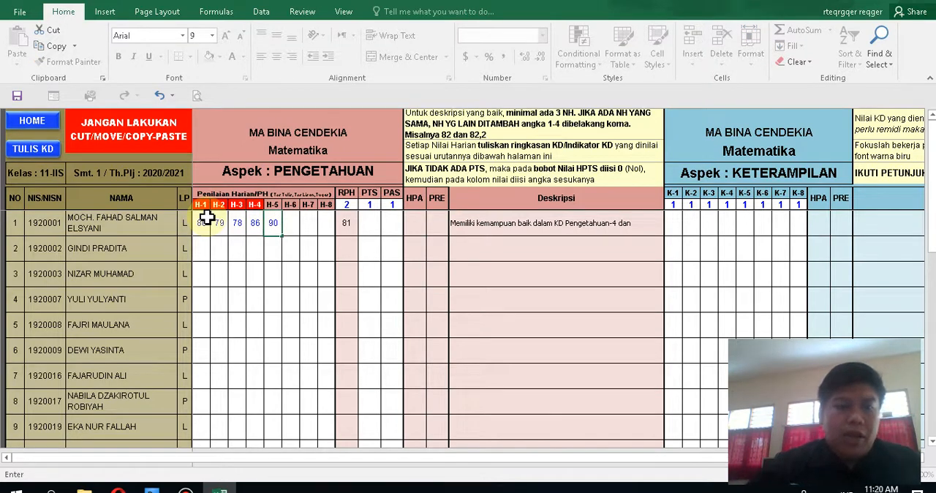
pyautogui.click(291, 226)
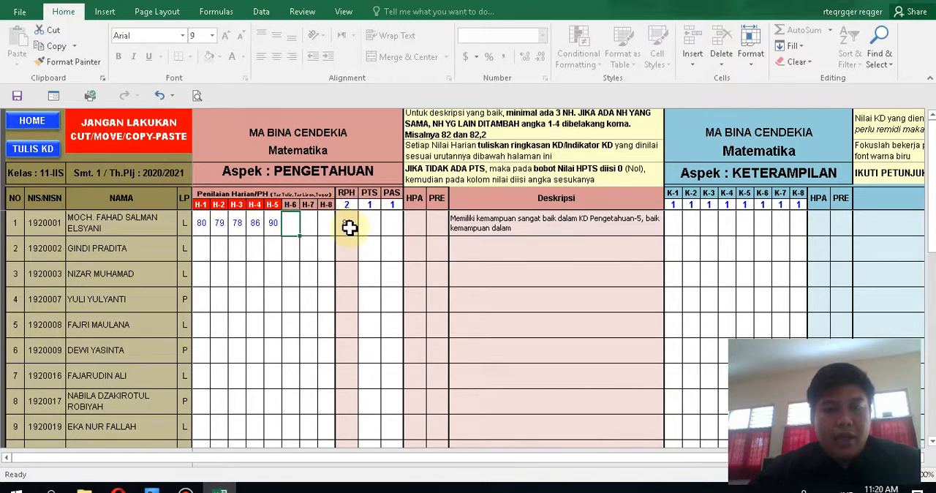
# Step: Try to set the first student's H-2 score to 80, the same value as H-1
pyautogui.click(220, 229)
pyautogui.write('80')
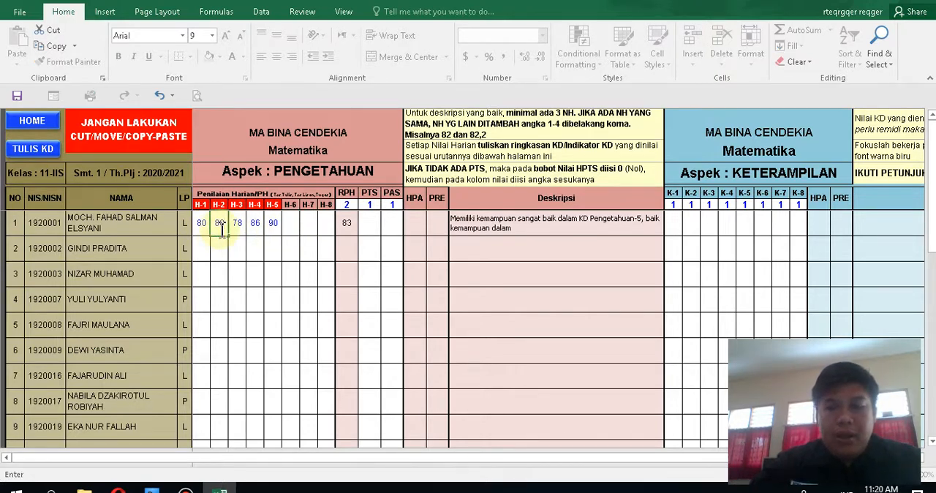
pyautogui.press('Return')
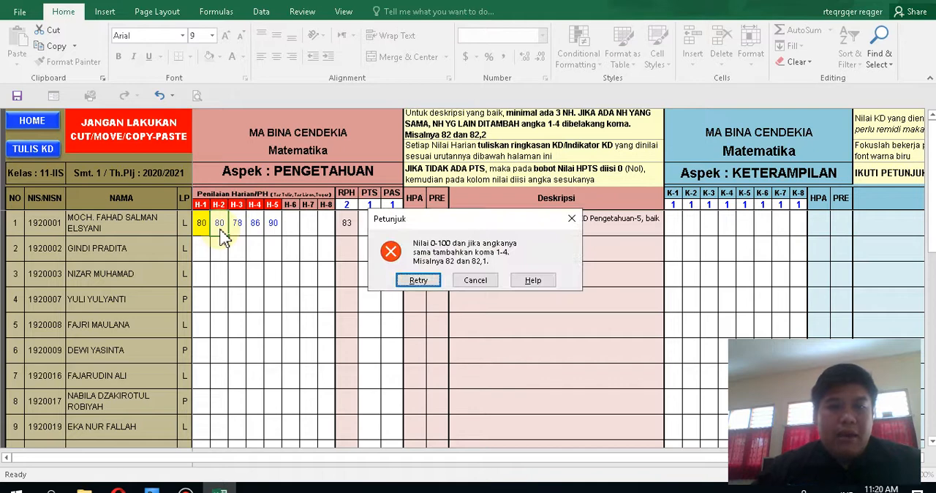
pyautogui.click(483, 284)
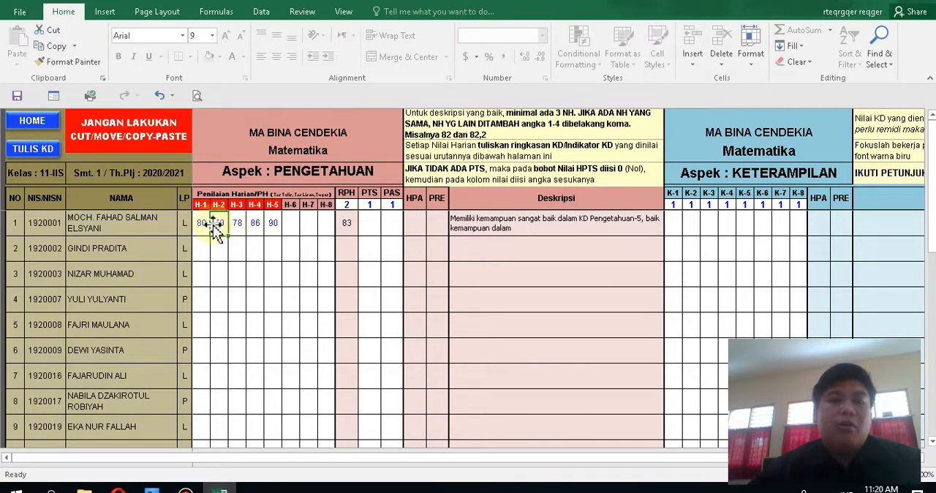
# Step: Try the first student's H-2 score as 80,3, as the duplicate 80 again, and as 80,1
pyautogui.write('80,3')
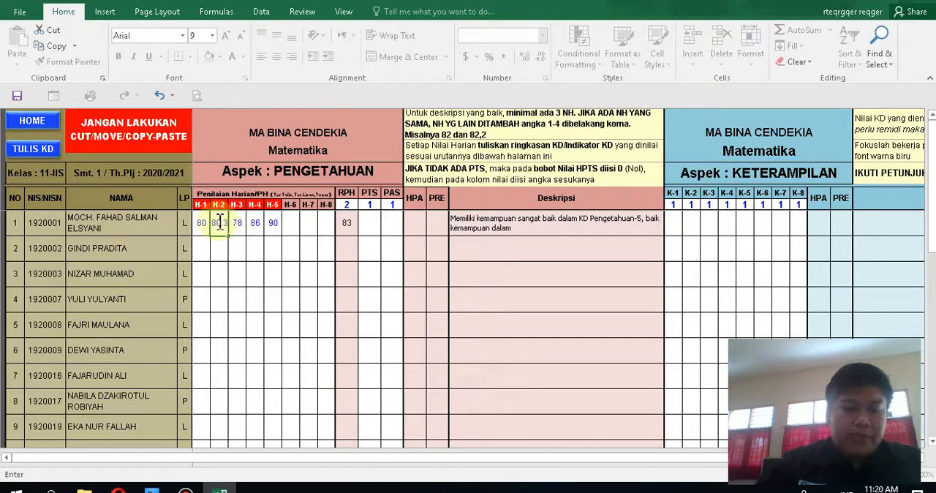
pyautogui.click(219, 223)
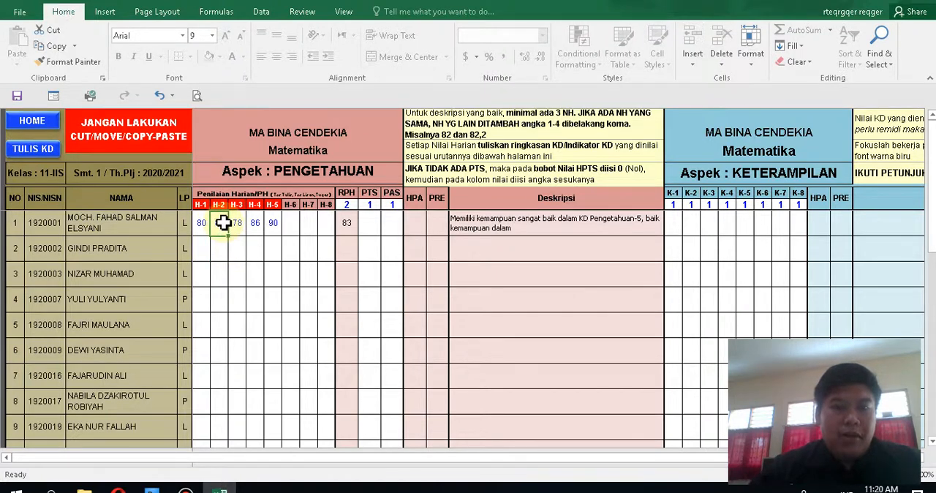
pyautogui.write('80')
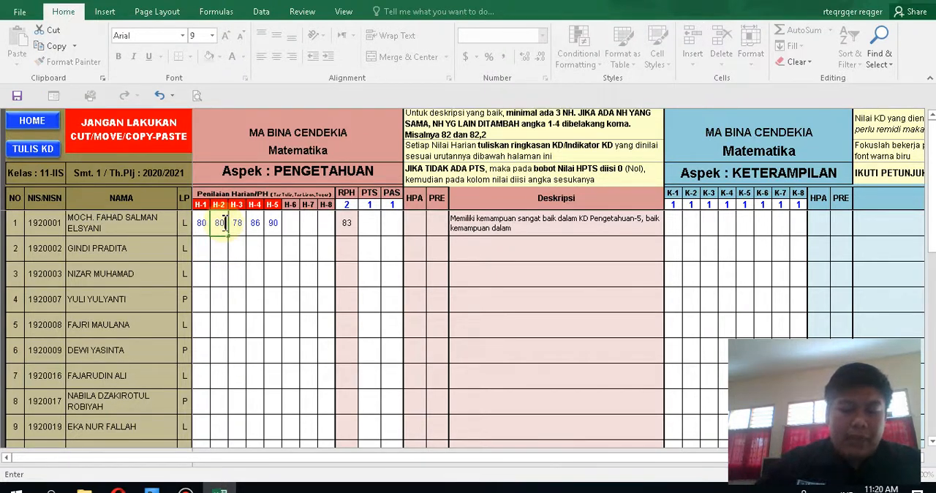
pyautogui.press('Return')
pyautogui.click(493, 287)
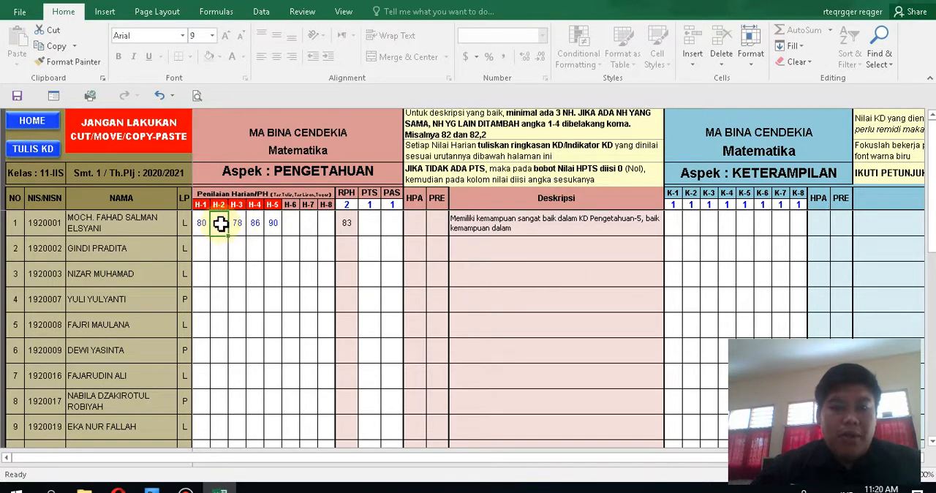
pyautogui.write('80')
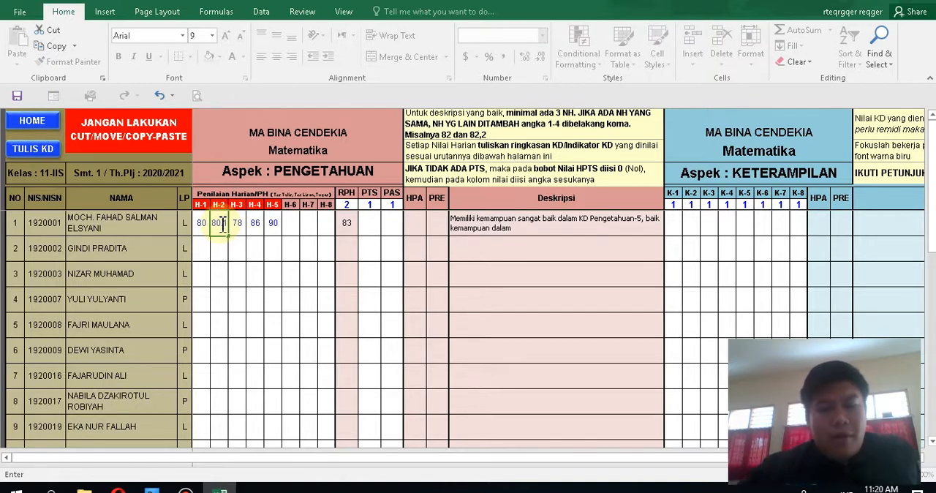
pyautogui.press('Return')
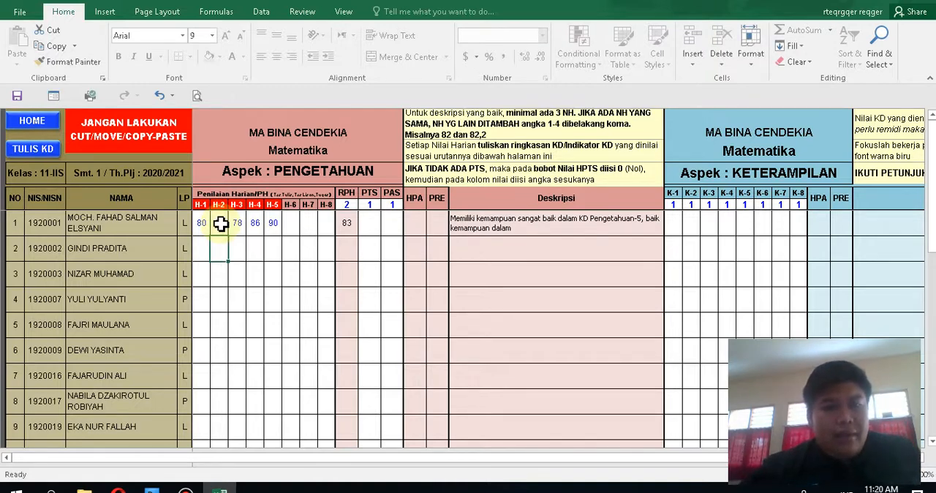
# Step: Restore the first student's H-2 score to 79
pyautogui.click(220, 224)
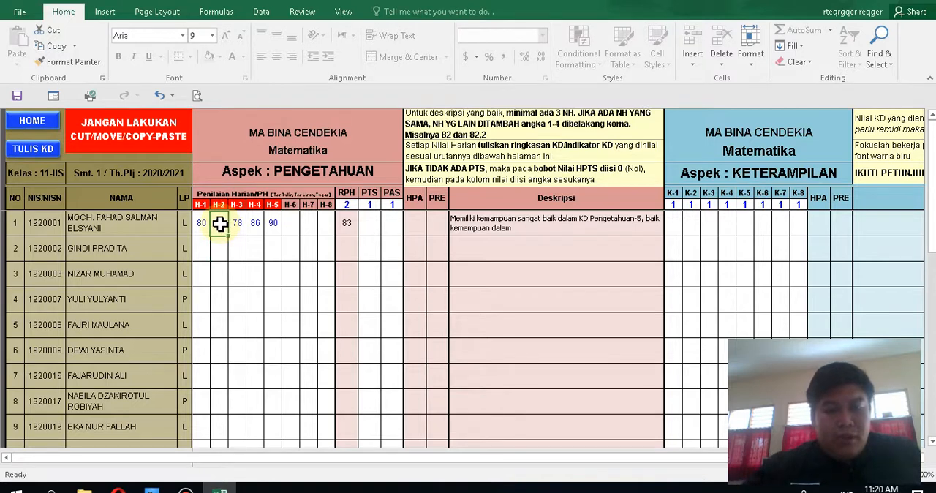
pyautogui.write('79')
pyautogui.press('Tab')
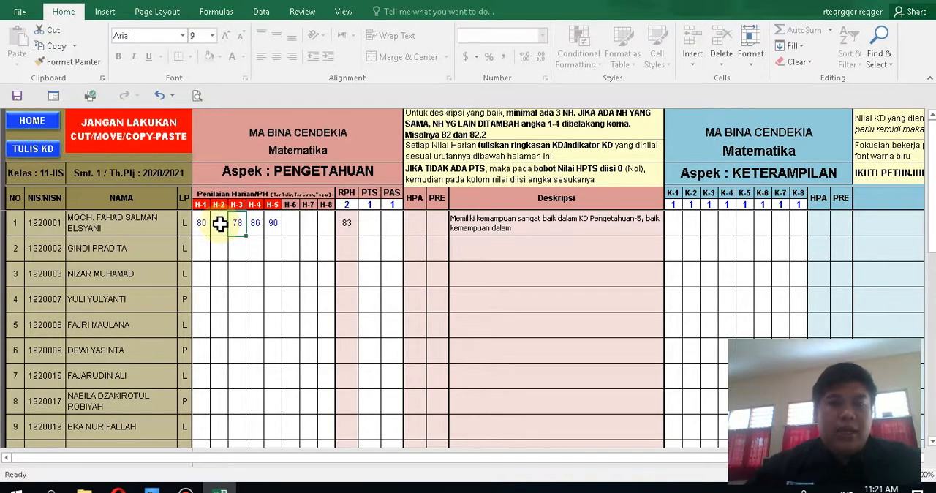
# Step: Enter the first student's PTS score of 84 and PAS score of 72
pyautogui.click(373, 221)
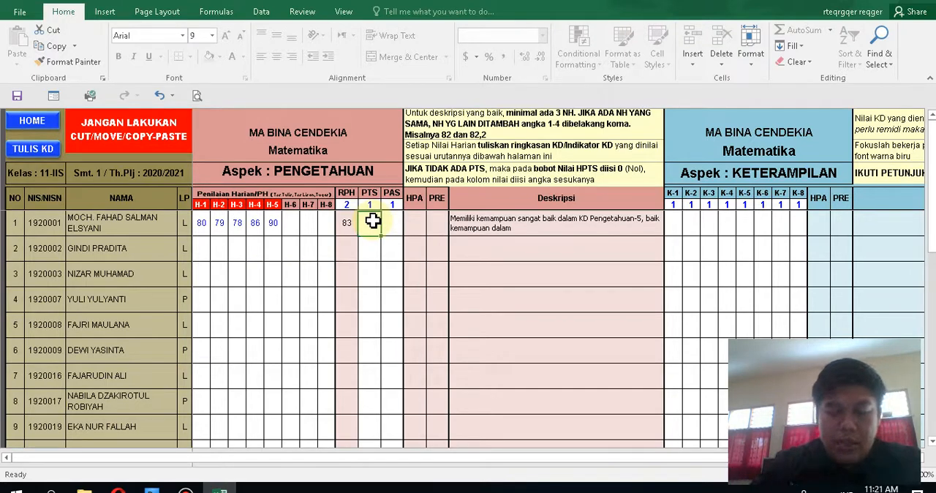
pyautogui.write('84')
pyautogui.press('Escape')
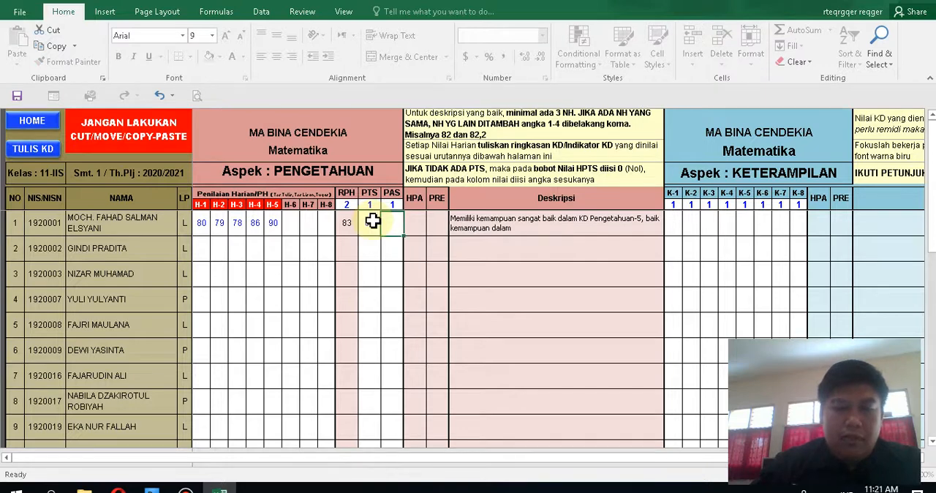
pyautogui.write('72')
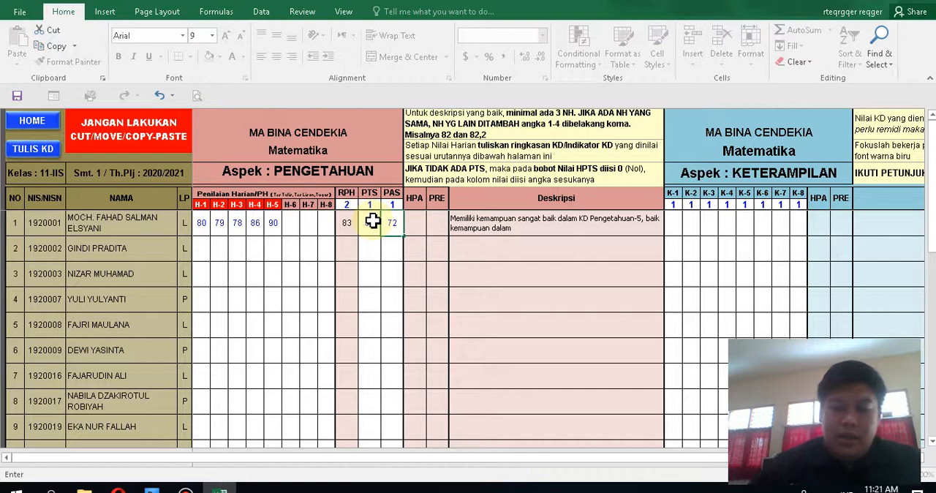
pyautogui.press('Tab')
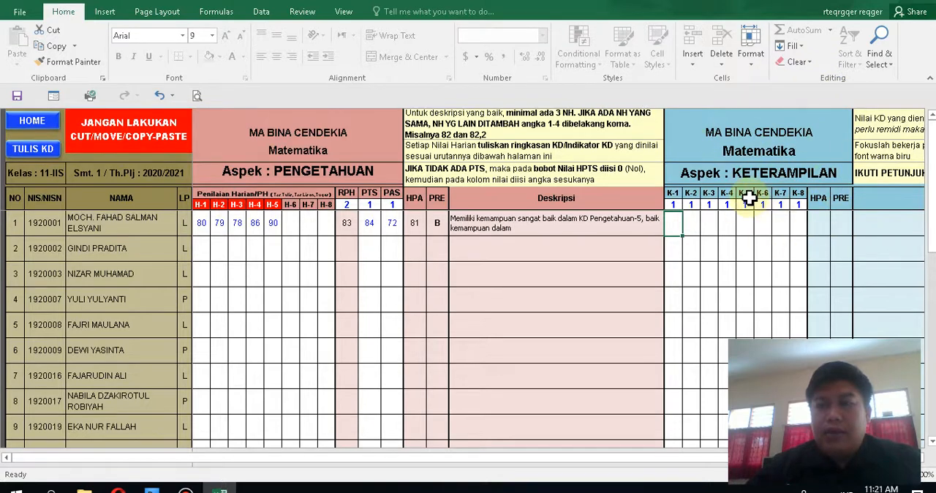
# Step: Enter the first student's Matematika skill scores 80, 76 and 77 in K-1 through K-3
pyautogui.doubleClick(677, 221)
pyautogui.write('80')
pyautogui.press('Tab')
pyautogui.write('76')
pyautogui.press('Tab')
pyautogui.write('77')
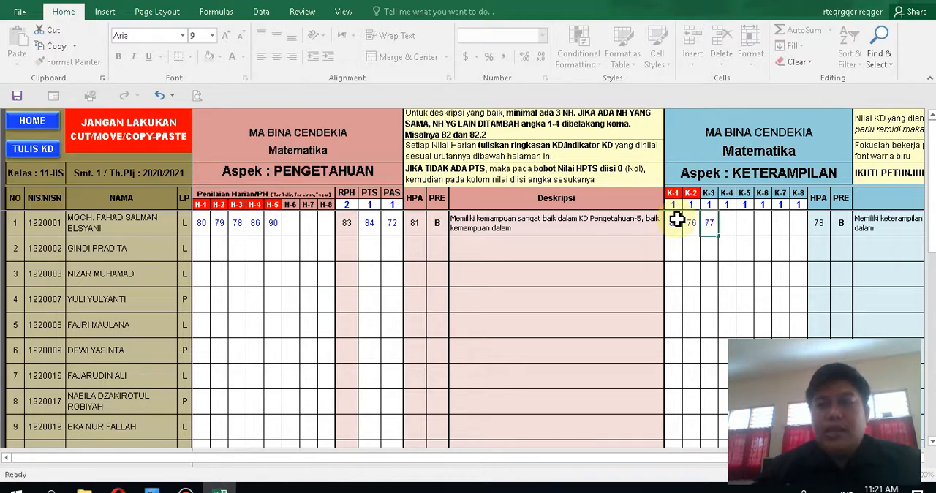
pyautogui.press('Tab')
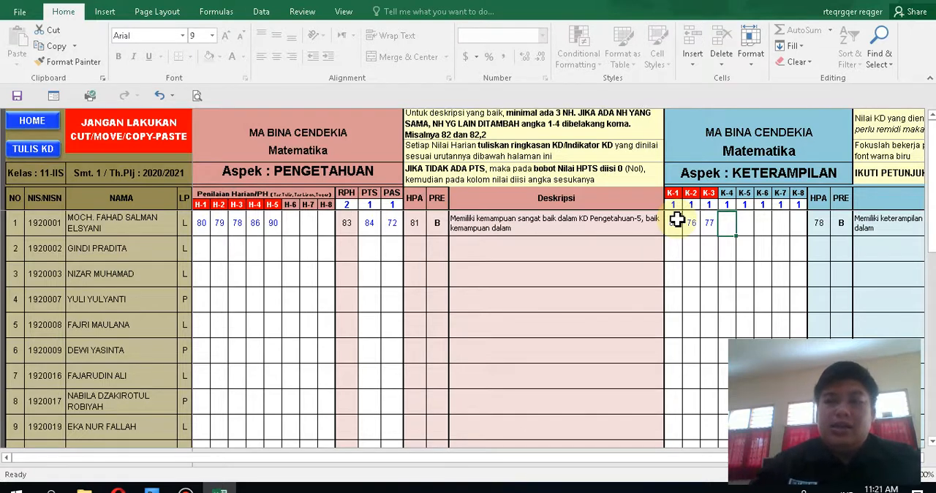
# Step: In the knowledge KD summary below the student list, describe H-1 as "Menganalisi tentang penjumlahan dan perkalian matrik"
pyautogui.click(932, 241)
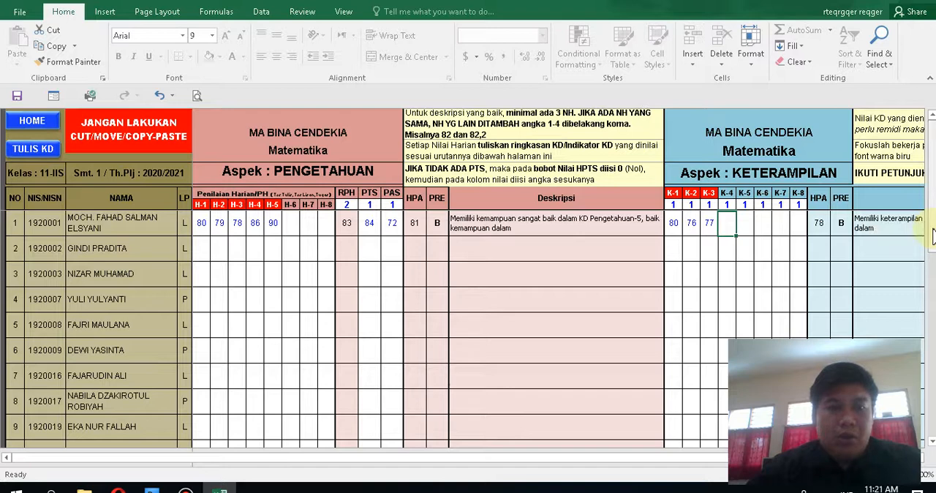
pyautogui.moveTo(932, 220); pyautogui.dragTo(932, 270)
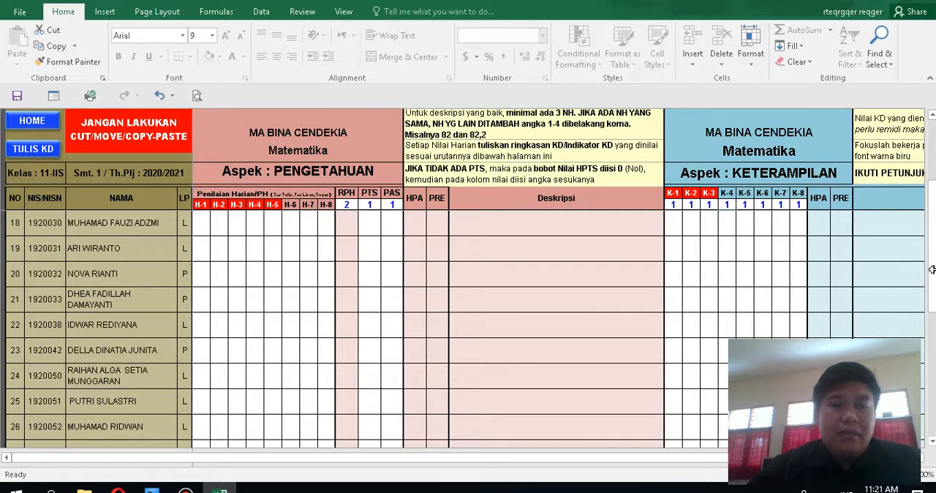
pyautogui.moveTo(932, 270); pyautogui.dragTo(932, 307)
pyautogui.moveTo(932, 342); pyautogui.dragTo(932, 337)
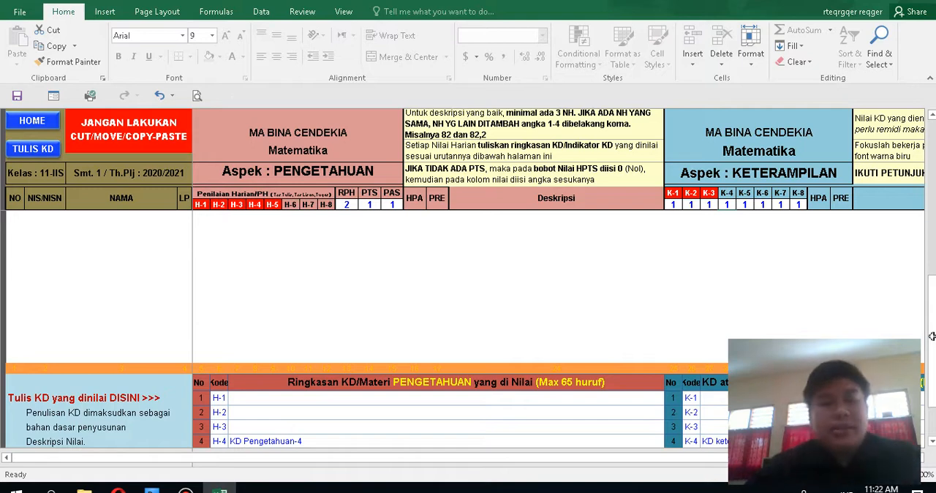
pyautogui.moveTo(932, 336); pyautogui.dragTo(932, 343)
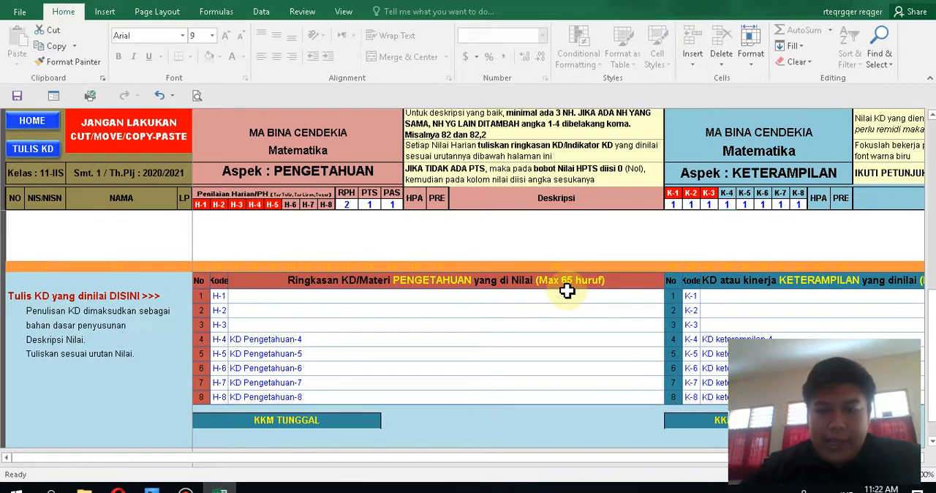
pyautogui.click(271, 298)
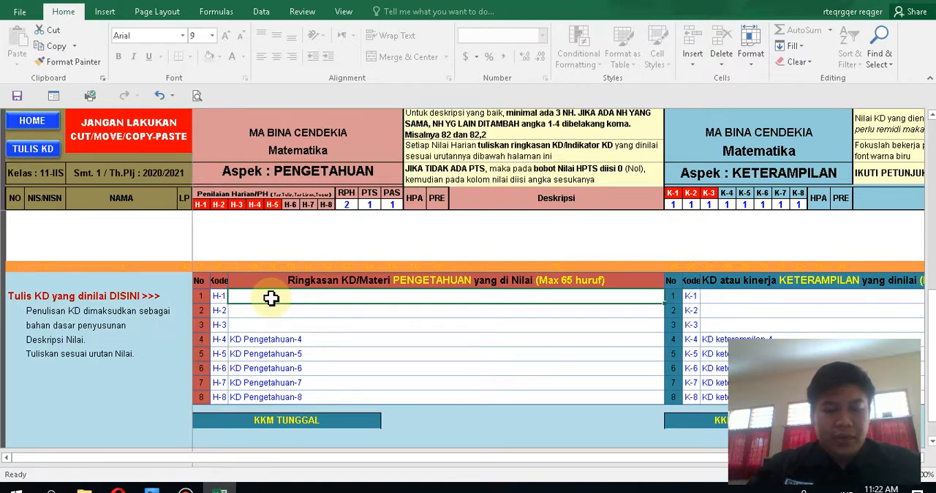
pyautogui.write('M')
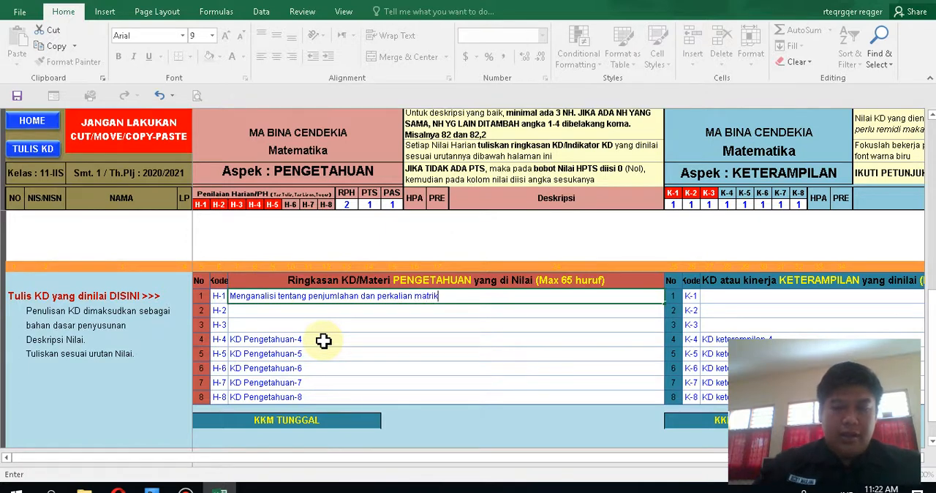
pyautogui.press('Return')
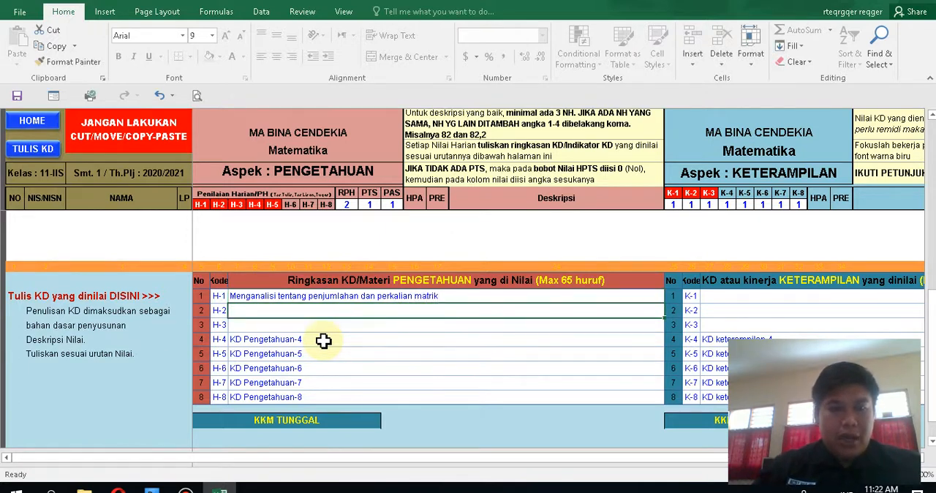
# Step: Describe the H-2 knowledge KD as "Memahami materi tentang Statistika Dasar"
pyautogui.write('Memahami materi tentang')
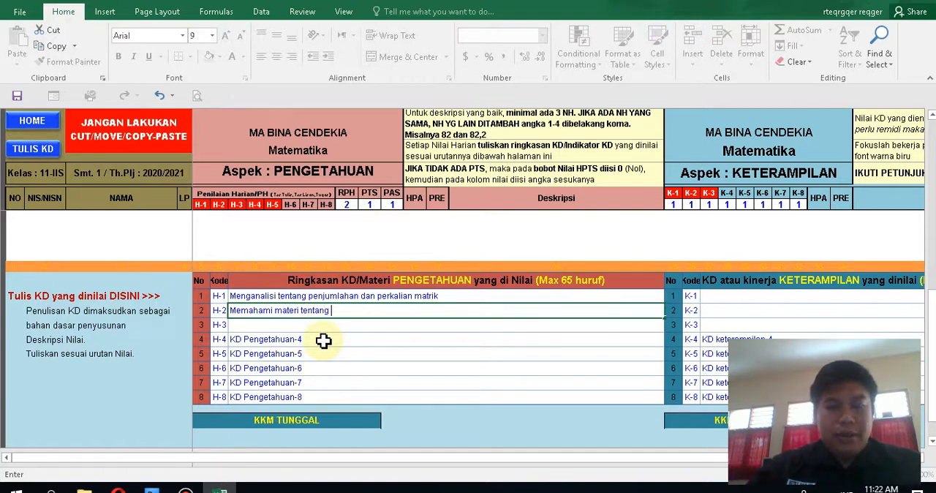
pyautogui.write('Statistika Dasar')
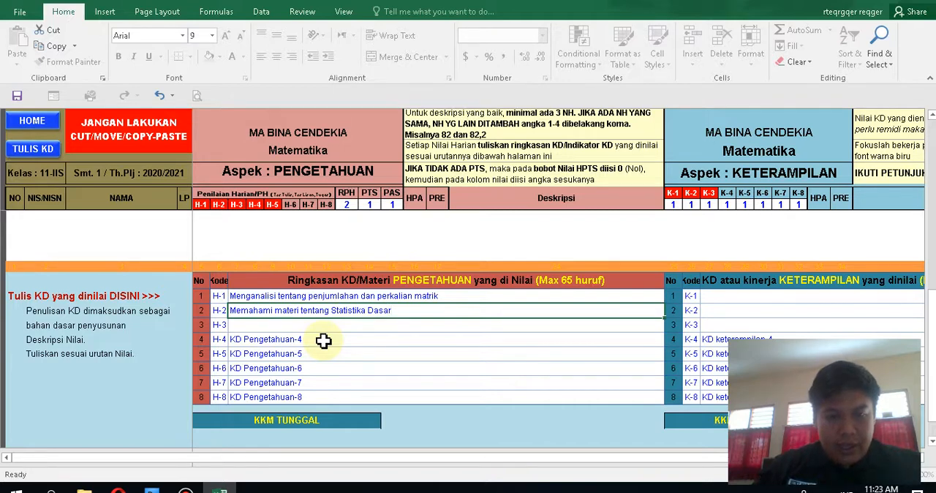
pyautogui.press('Return')
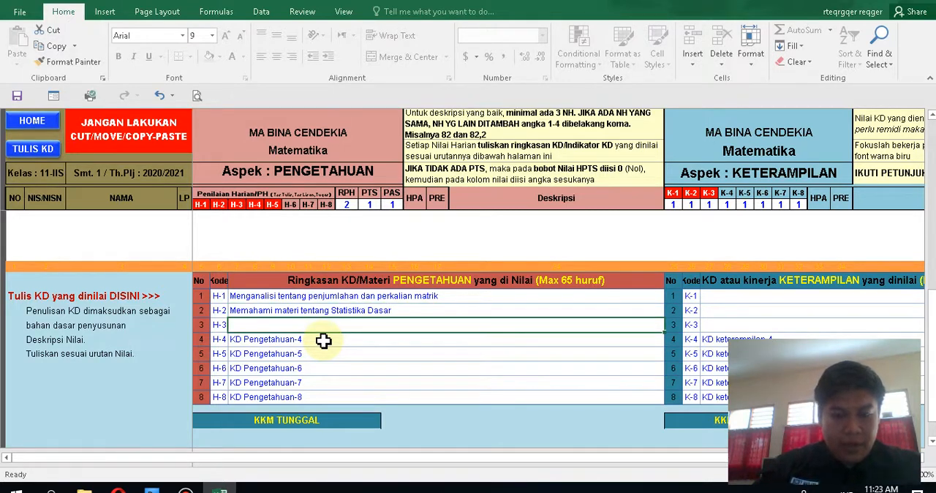
# Step: Describe the H-3 knowledge KD as "Memahami materi tentang integral"
pyautogui.write('Memahami materi tentang I')
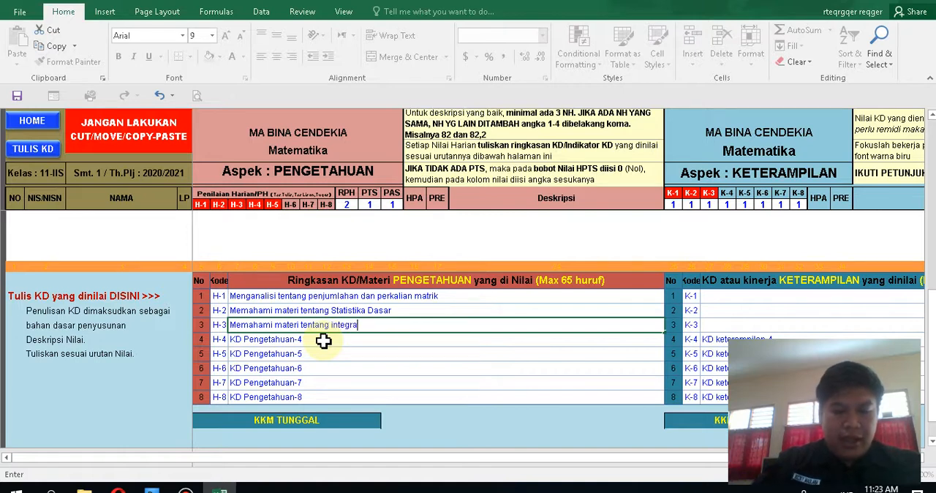
pyautogui.write('ntegral')
pyautogui.click(381, 357)
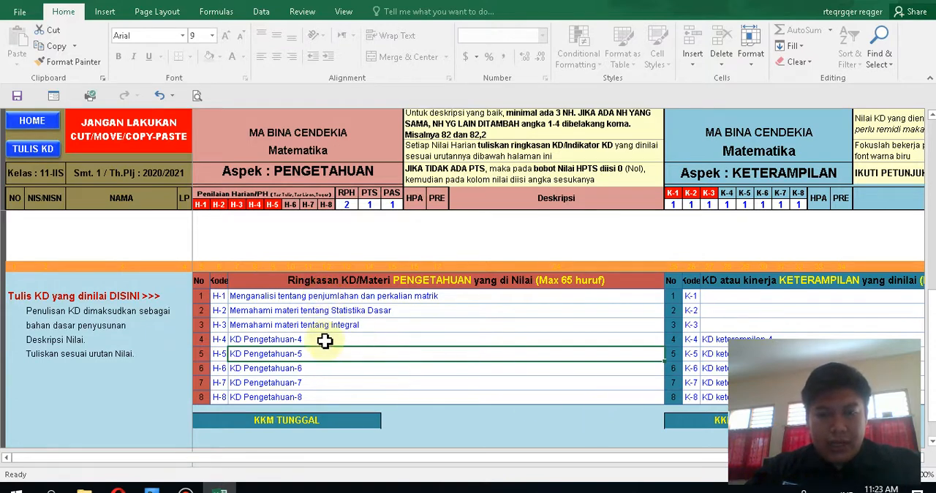
# Step: In the skills KD table, describe K-1 as "Siswa dapat melakukan kegiatan penjumlahan dan perkalian matrik"
pyautogui.click(747, 299)
pyautogui.press('Tab')
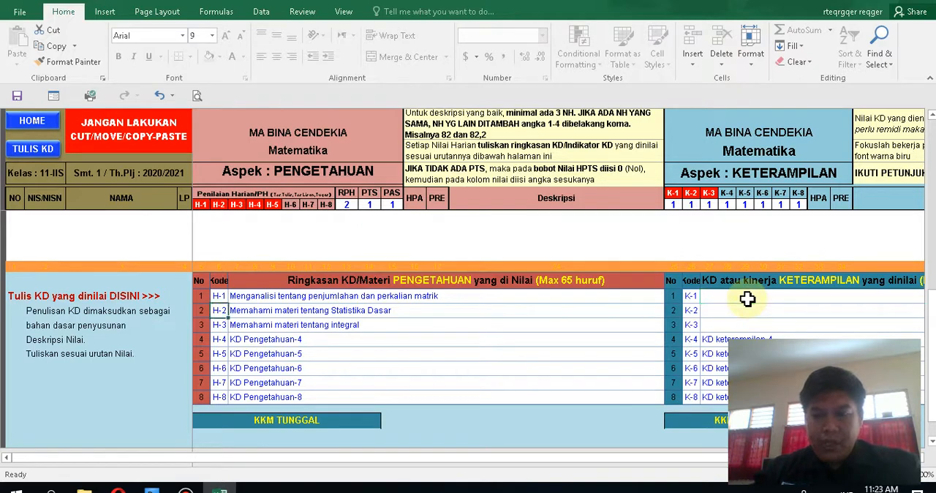
pyautogui.click(747, 299)
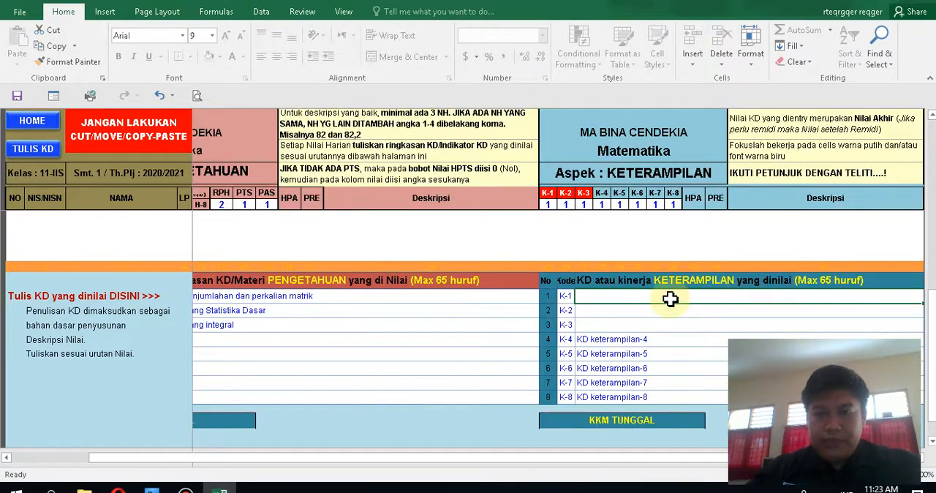
pyautogui.moveTo(932, 322); pyautogui.dragTo(930, 293)
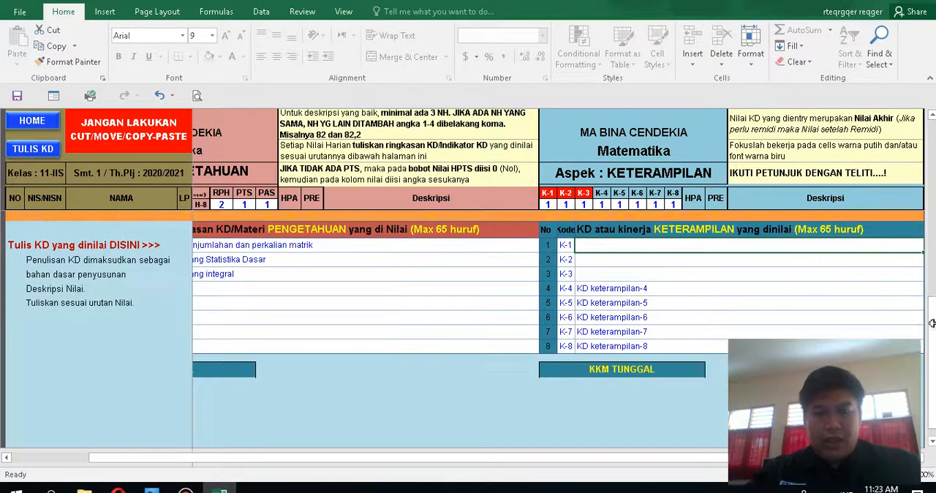
pyautogui.moveTo(688, 464); pyautogui.dragTo(613, 464)
pyautogui.write('Sis')
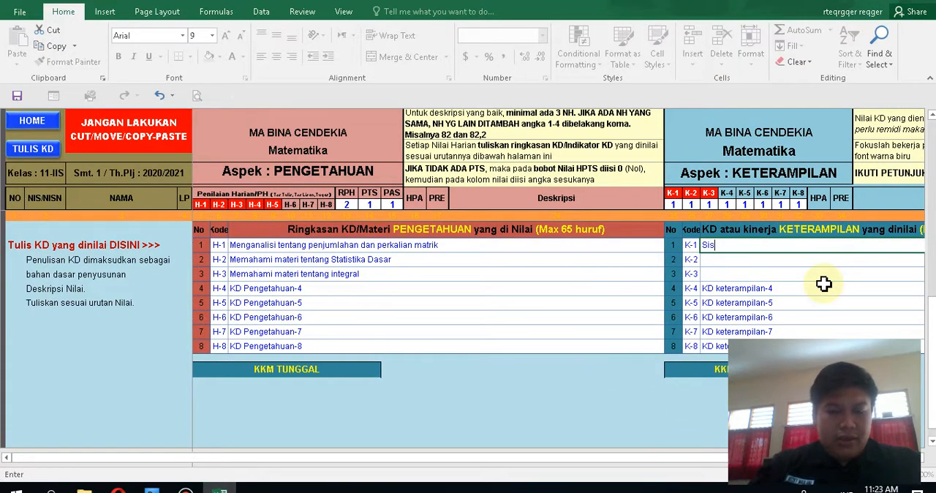
pyautogui.write('wa dapat melakukan kegiatan penjum')
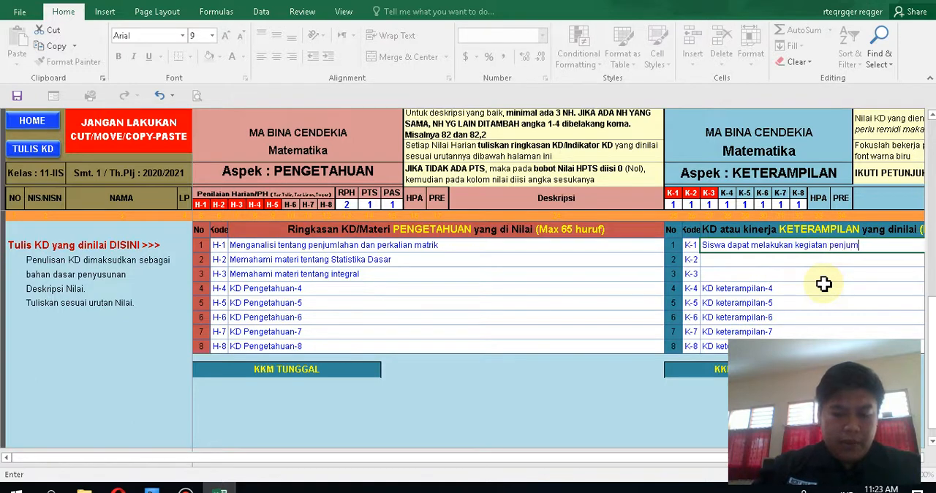
pyautogui.write('an perkalian matrik')
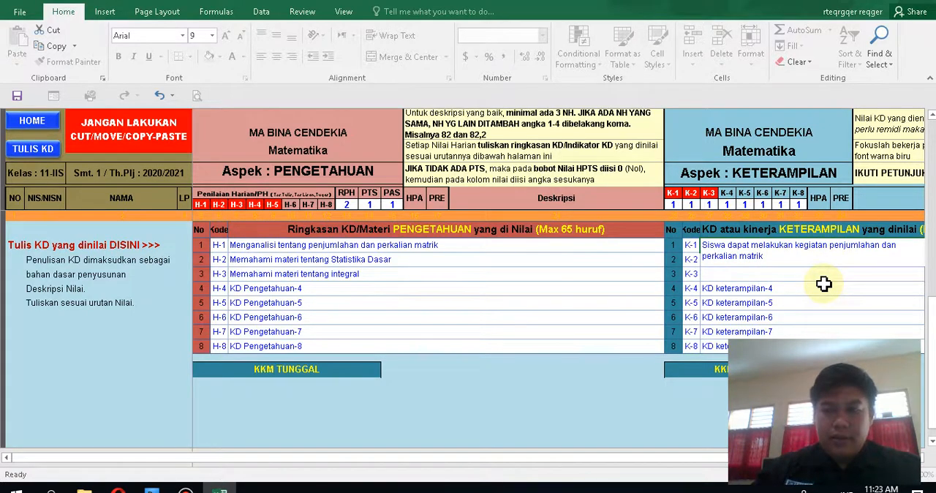
# Step: Describe the K-2 skills KD as "siswa dapat menyelesaikan materi soal bentuk statistika"
pyautogui.press('Return')
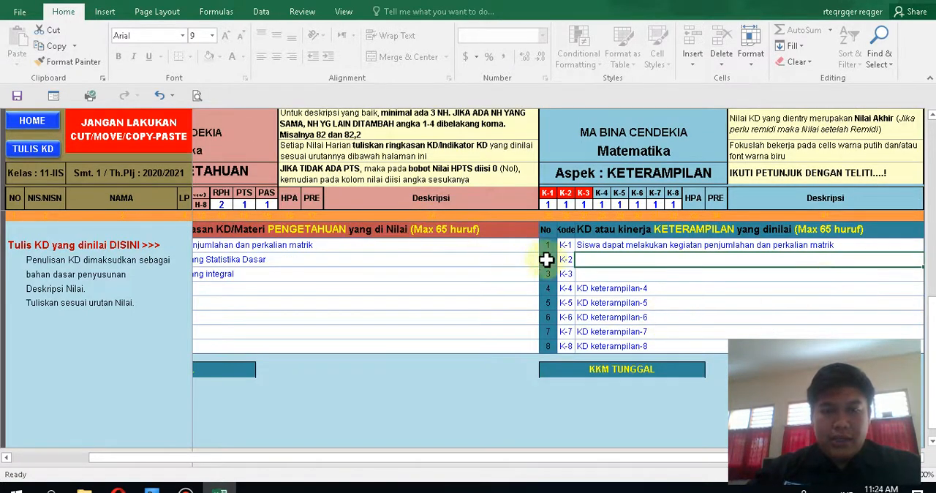
pyautogui.write('siswa a')
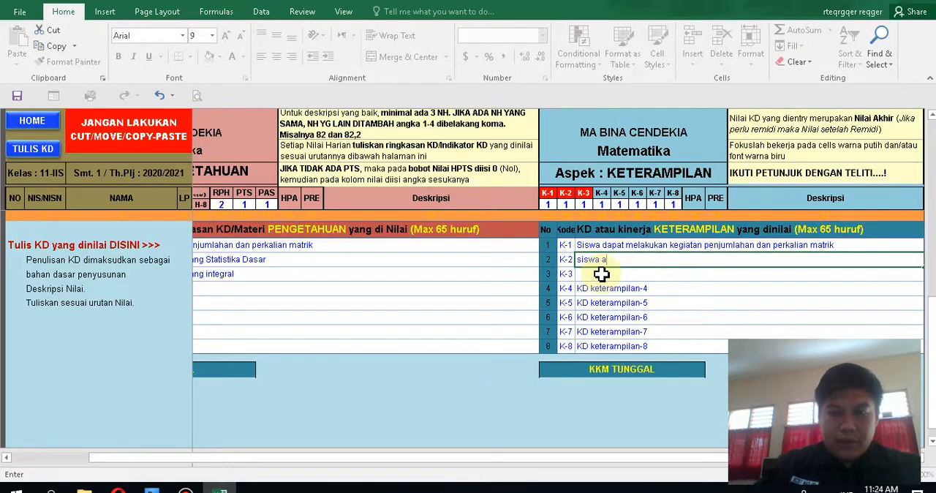
pyautogui.press('BackSpace')
pyautogui.write('dapat me')
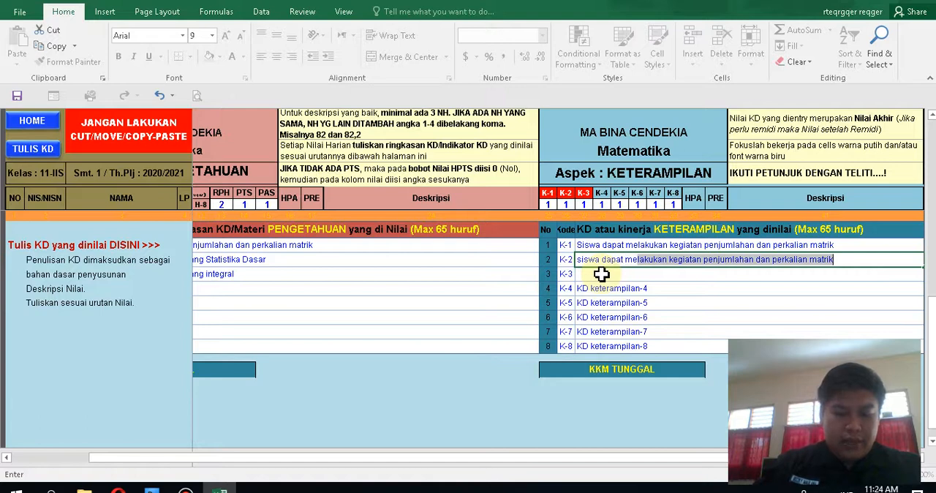
pyautogui.write('nyelesaikan ')
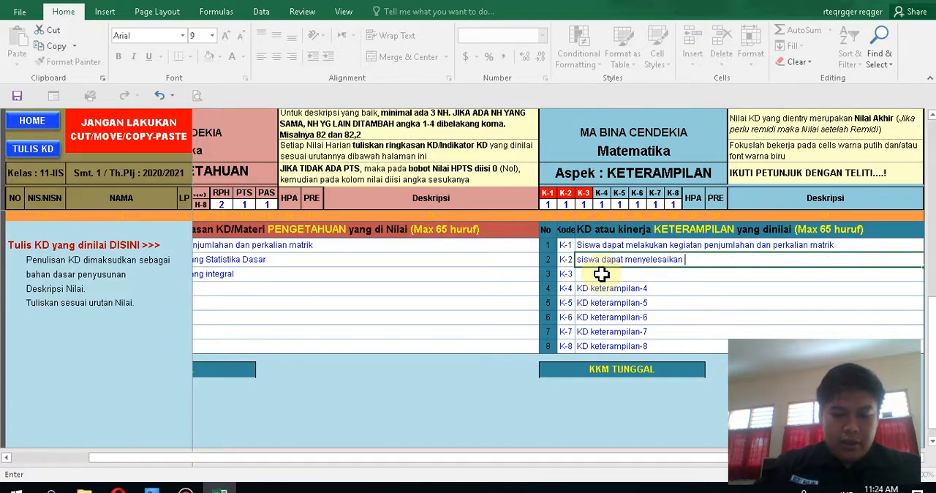
pyautogui.write('materi soal bentuk statisti')
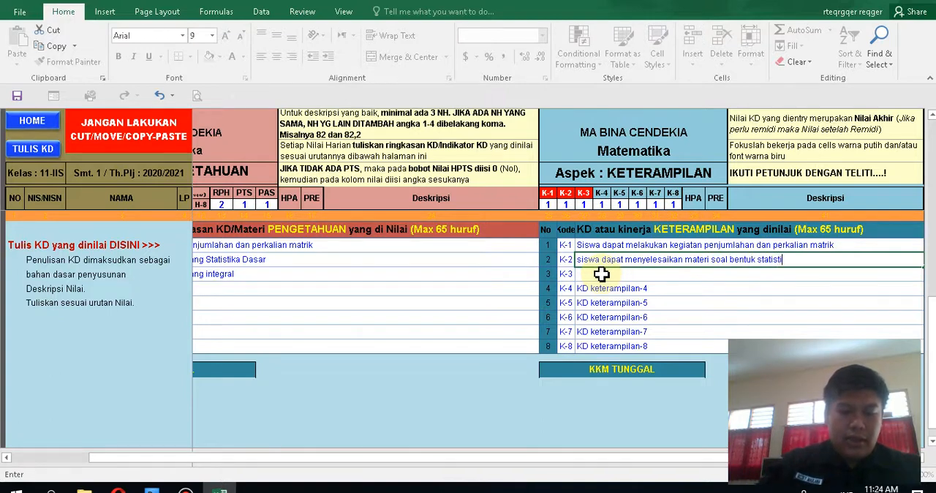
pyautogui.write('ka')
# Step: Describe the K-3 skills KD as "siswa dapat merubah bilangan biasa menjadi integral"
pyautogui.click(601, 274)
pyautogui.write('si')
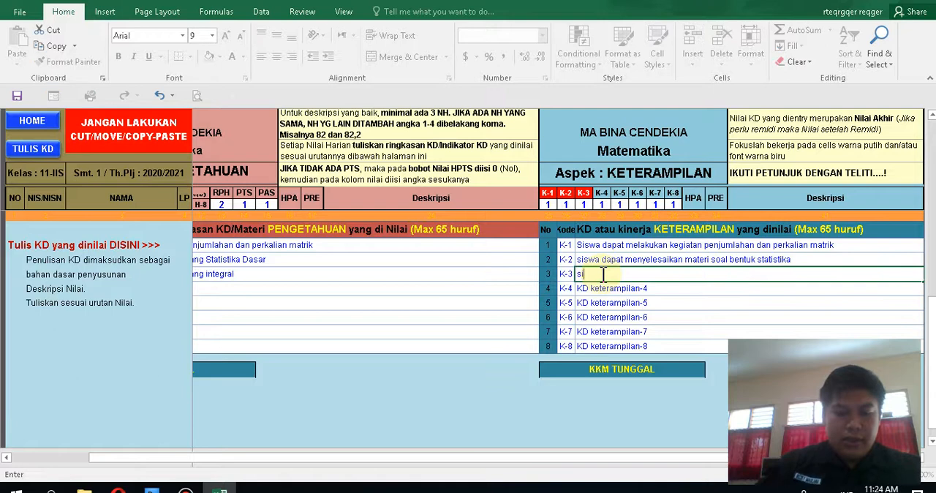
pyautogui.write('swa dapat merubah')
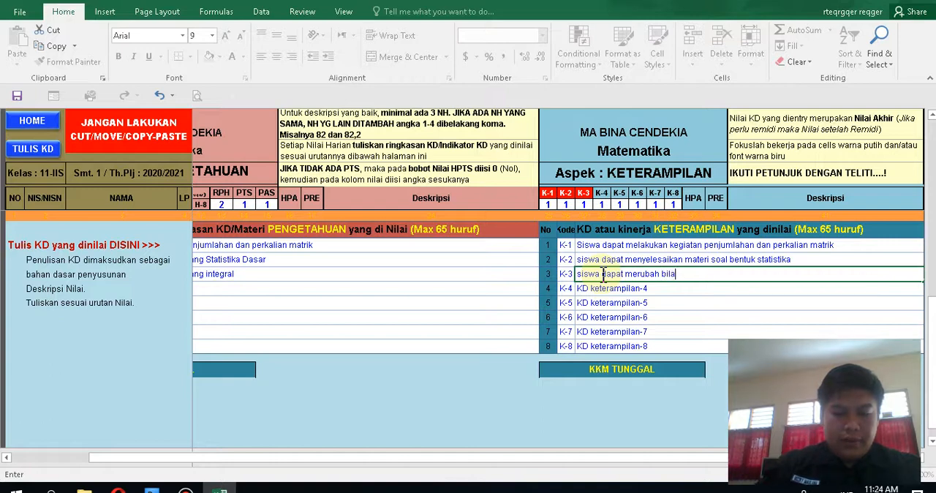
pyautogui.write('bilangan biasa menjadi integral')
pyautogui.press('Return')
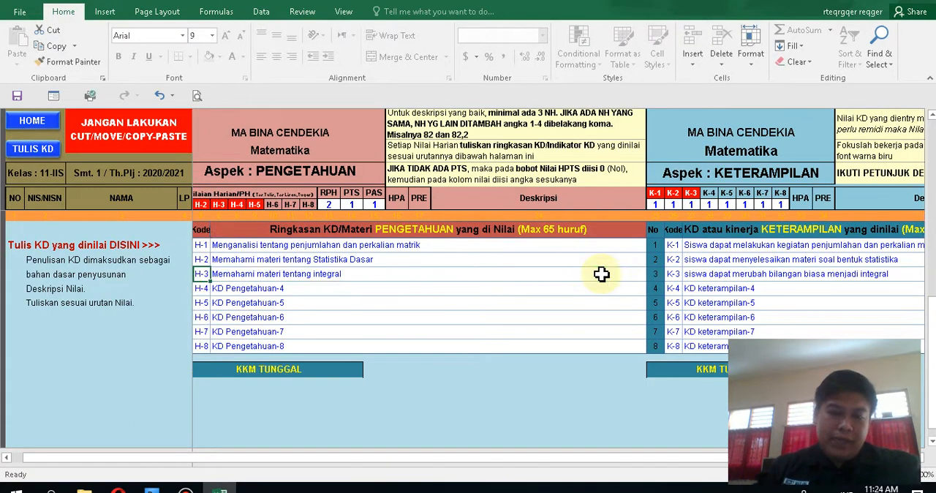
# Step: Clear the first student's H-4 and H-5 knowledge scores, whose KDs have no written description
pyautogui.press('Up')
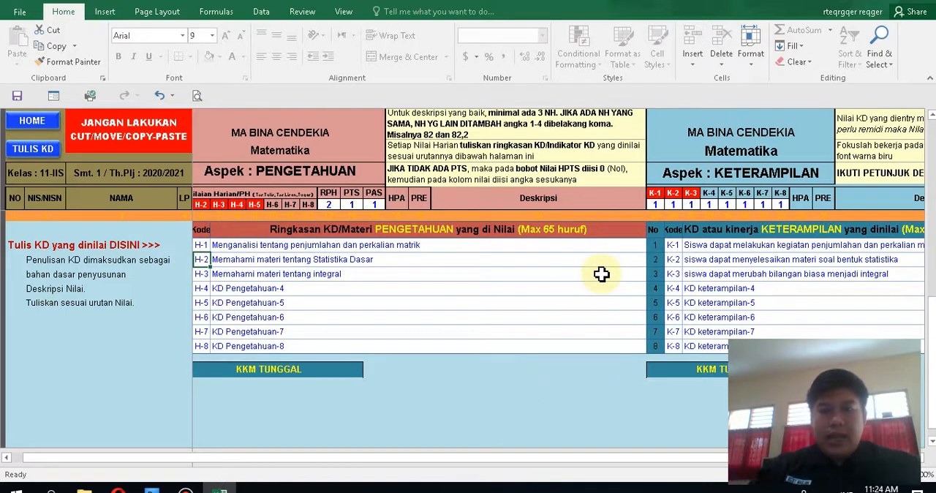
pyautogui.moveTo(932, 293); pyautogui.dragTo(931, 331)
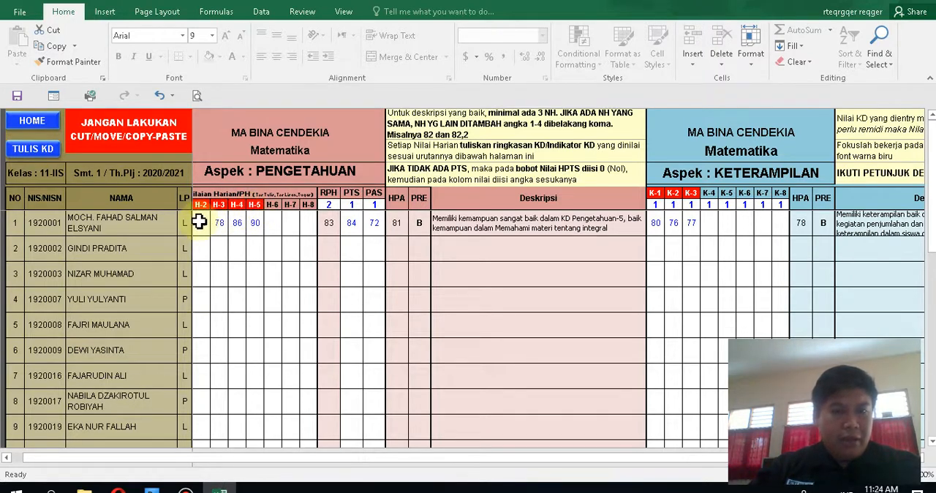
pyautogui.moveTo(931, 204); pyautogui.dragTo(931, 222)
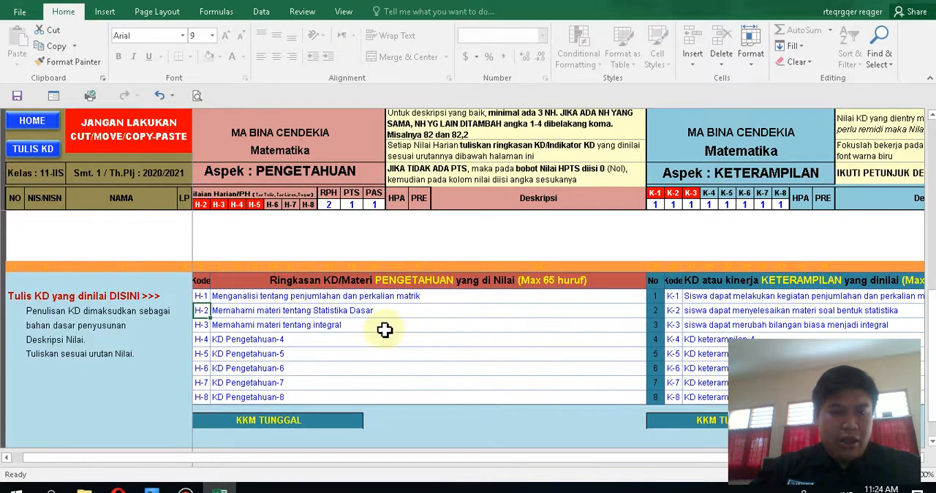
pyautogui.click(210, 355)
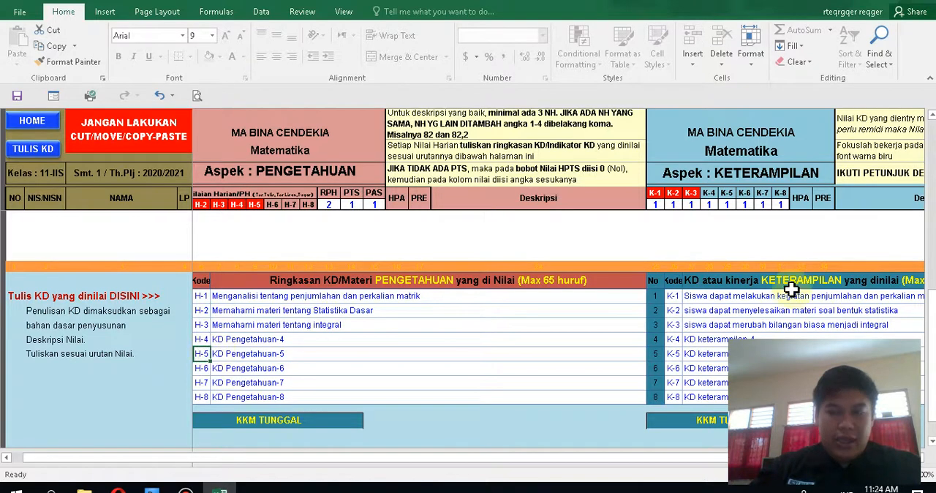
pyautogui.moveTo(933, 321); pyautogui.dragTo(932, 151)
pyautogui.click(254, 225)
pyautogui.press('Left')
pyautogui.press('Left')
pyautogui.press('Left')
pyautogui.press('Left')
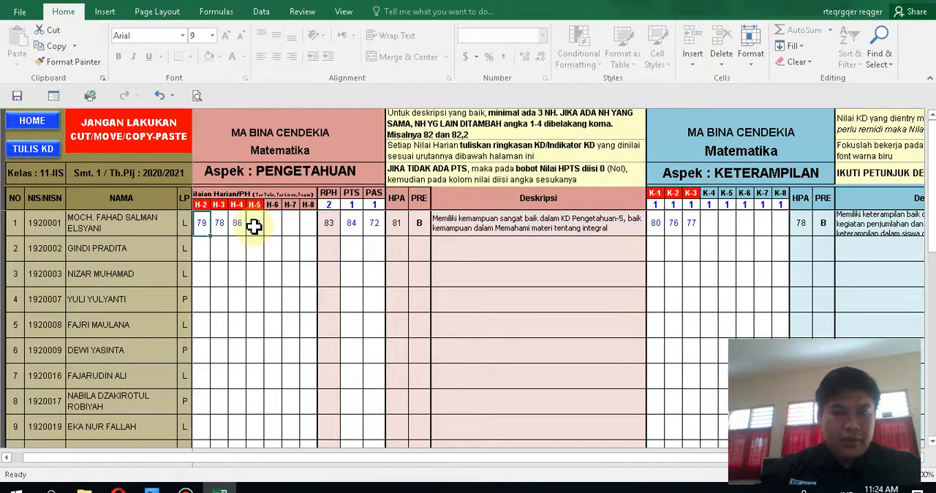
pyautogui.press('Right')
pyautogui.press('Right')
pyautogui.click(254, 226)
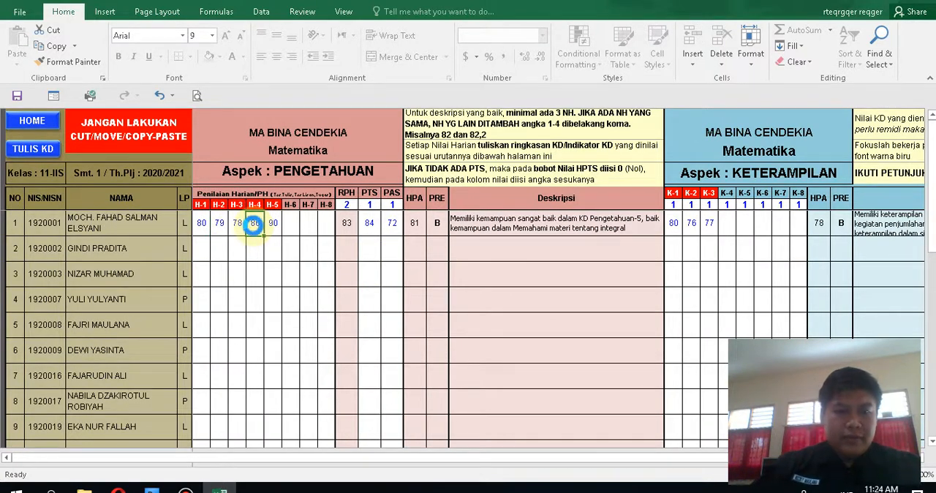
pyautogui.press('Right')
pyautogui.press('Right')
pyautogui.press('Left')
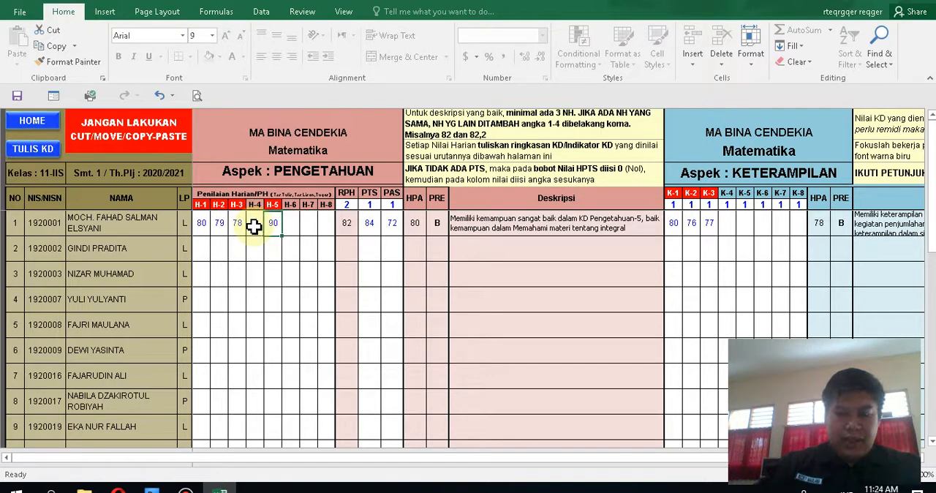
pyautogui.press('Delete')
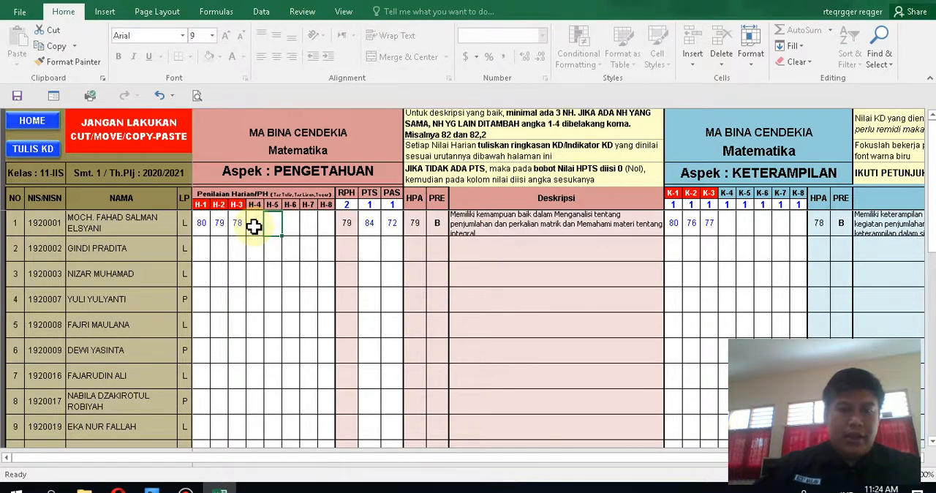
# Step: Compare the knowledge and skills KD tables below the student list with the first student's scores
pyautogui.click(310, 276)
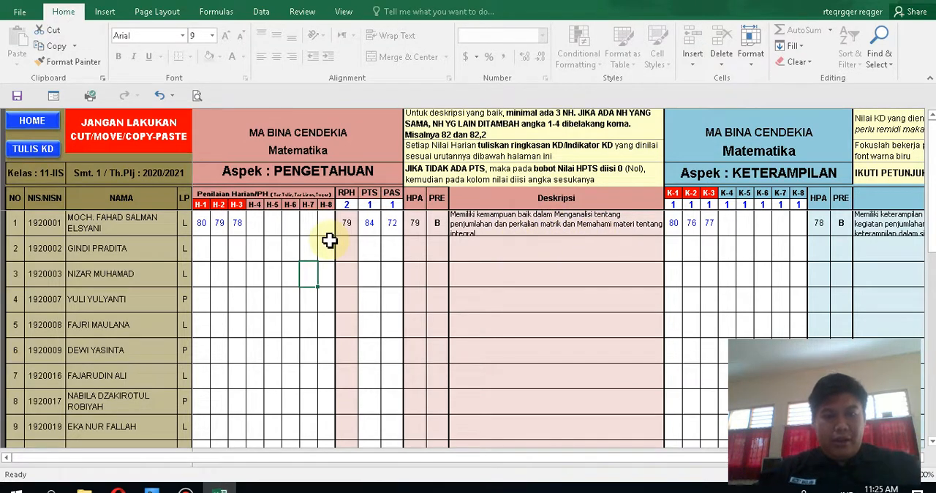
pyautogui.click(293, 254)
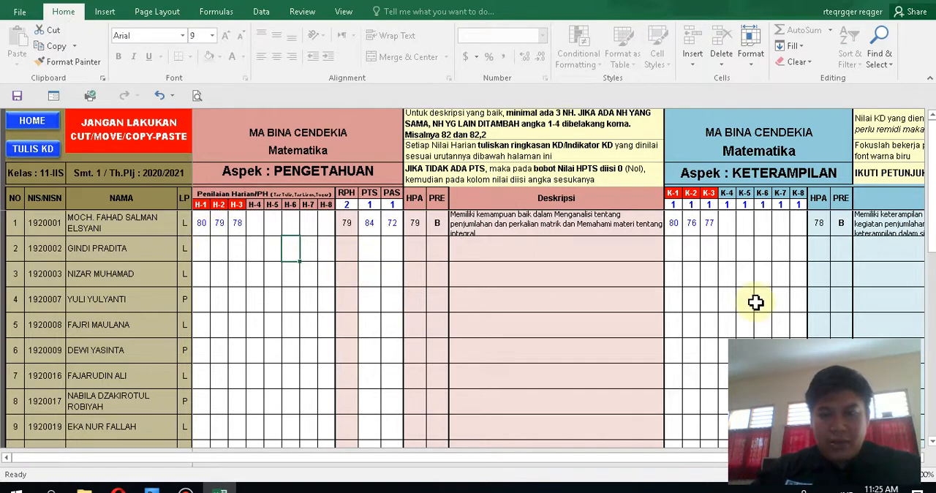
pyautogui.moveTo(932, 241); pyautogui.dragTo(932, 249)
pyautogui.moveTo(932, 349); pyautogui.dragTo(932, 417)
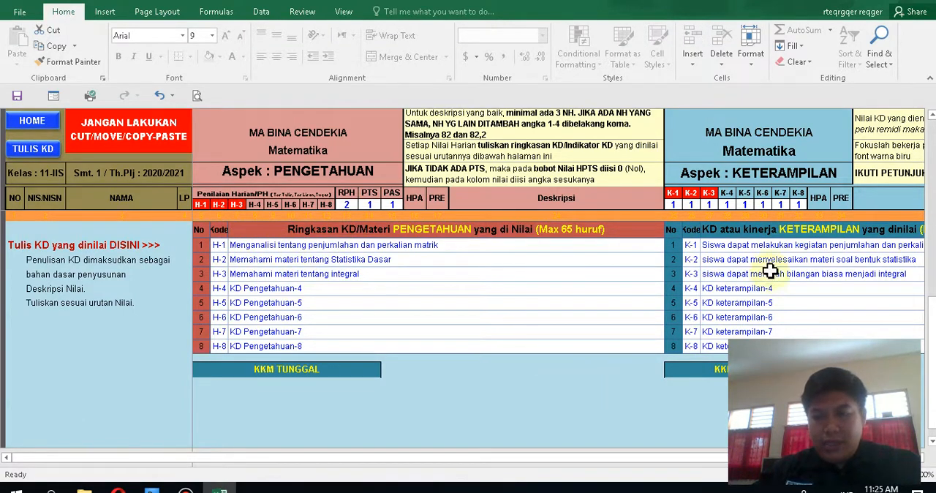
pyautogui.moveTo(932, 367); pyautogui.dragTo(933, 194)
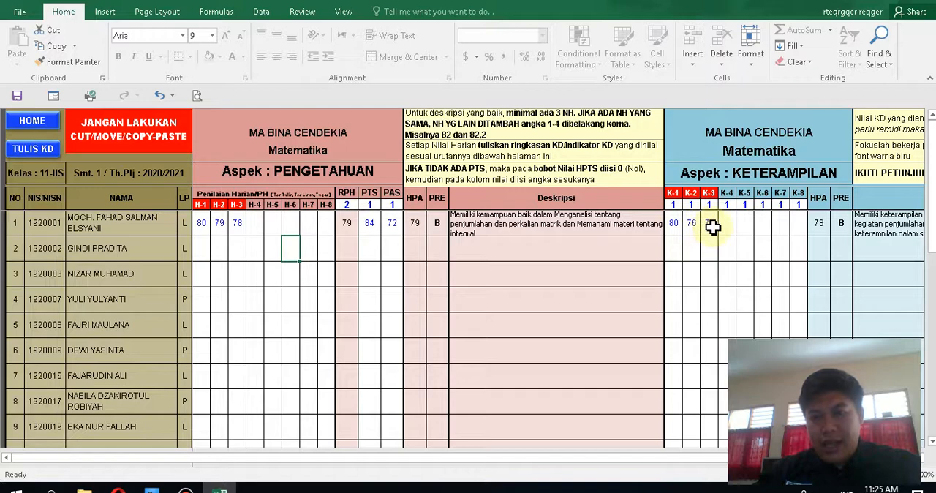
pyautogui.moveTo(932, 223); pyautogui.dragTo(932, 132)
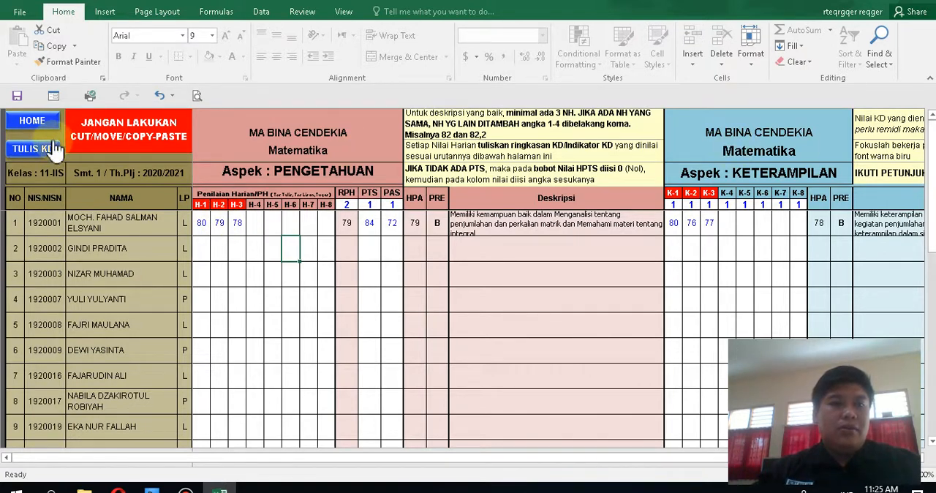
# Step: Go back to the workbook's home page and reopen the Matematika score sheet
pyautogui.click(32, 121)
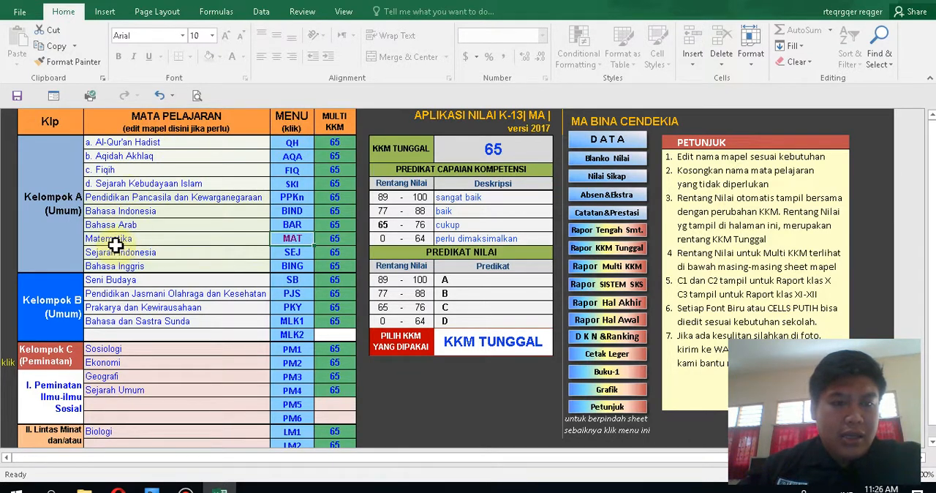
pyautogui.click(293, 240)
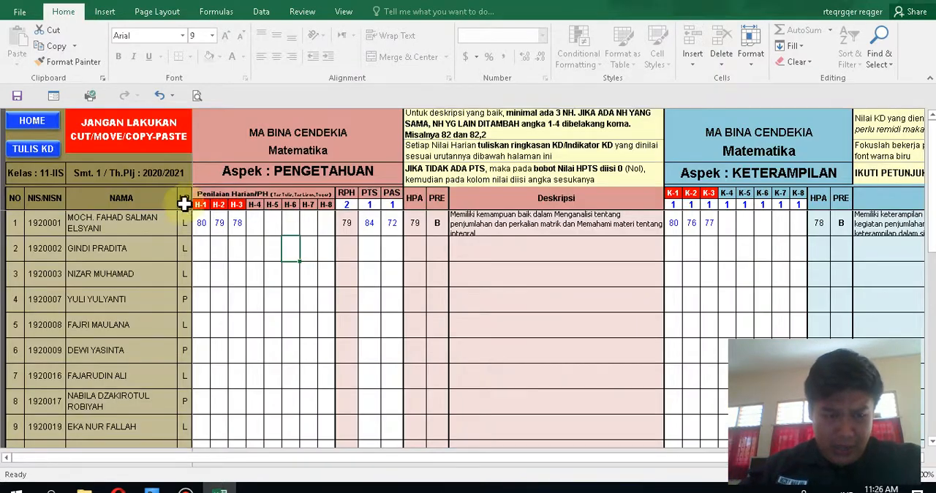
pyautogui.moveTo(933, 166); pyautogui.dragTo(929, 147)
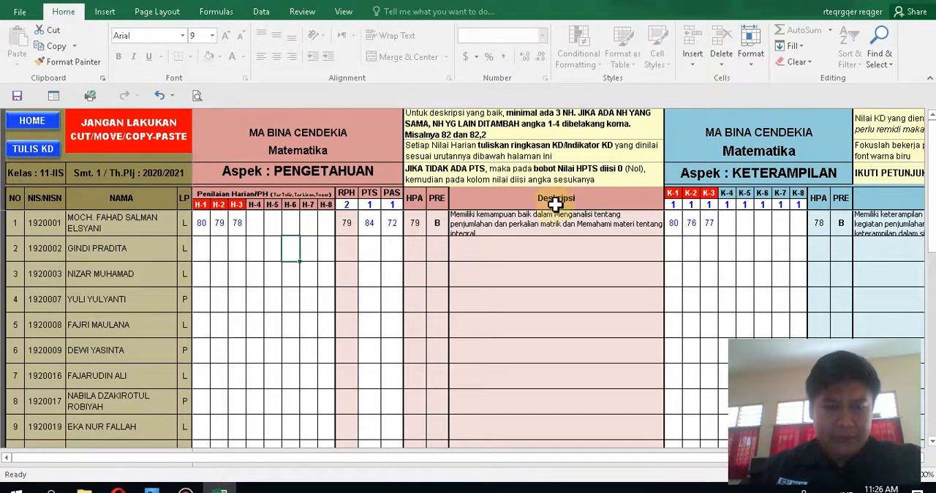
# Step: Review the first student's H-1 to H-3, PTS and PAS knowledge scores
pyautogui.click(212, 229)
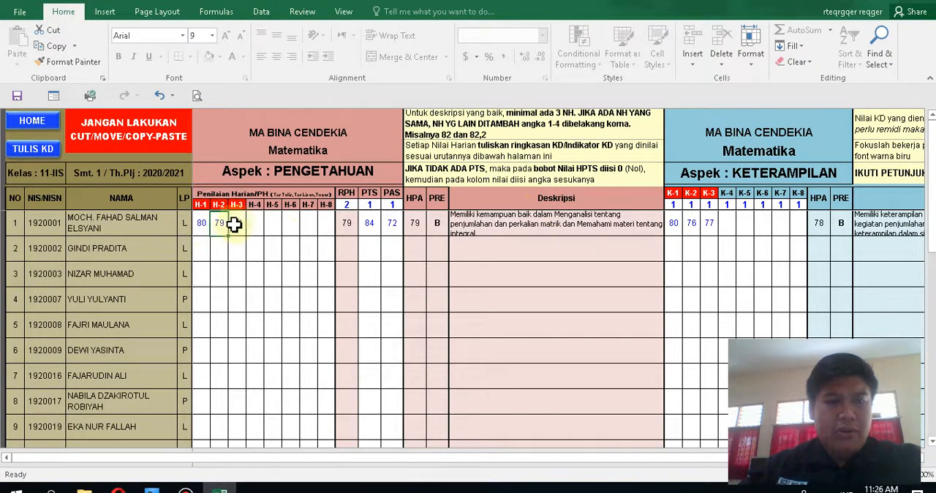
pyautogui.click(238, 225)
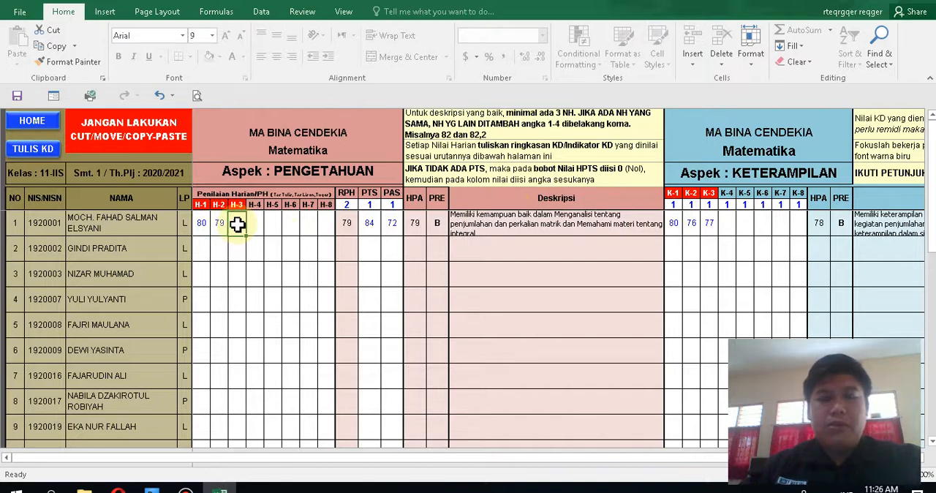
pyautogui.write('78')
pyautogui.click(242, 276)
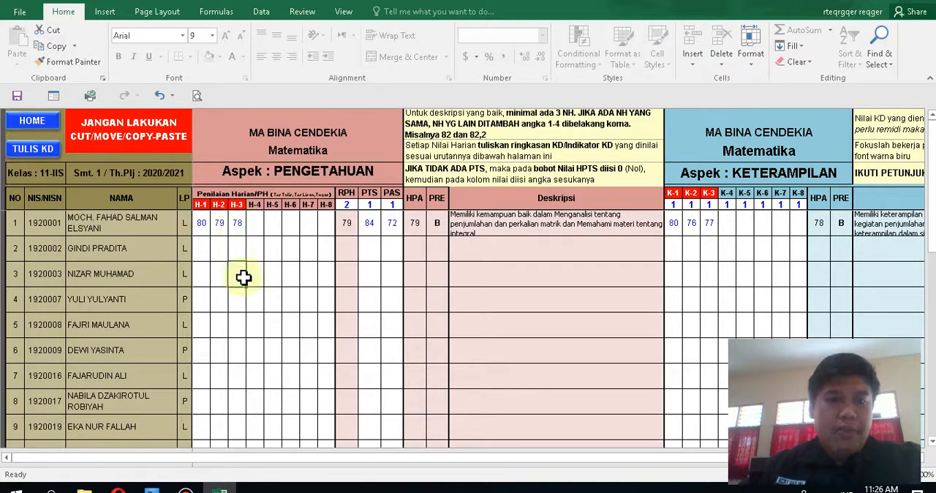
pyautogui.click(202, 225)
pyautogui.write('80')
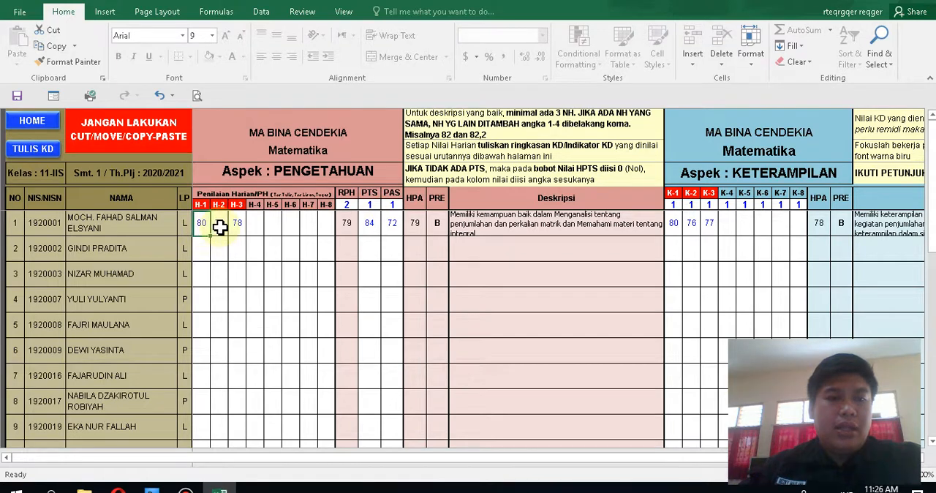
pyautogui.click(219, 226)
pyautogui.click(237, 221)
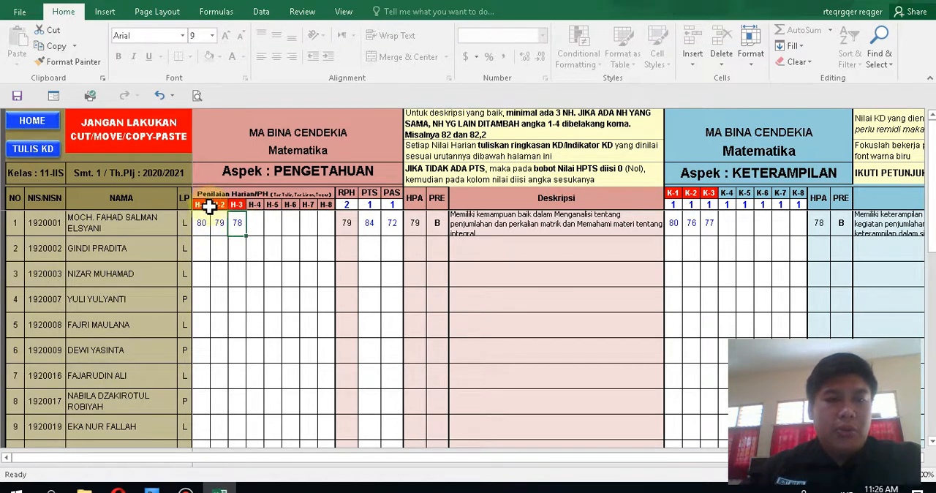
pyautogui.click(370, 224)
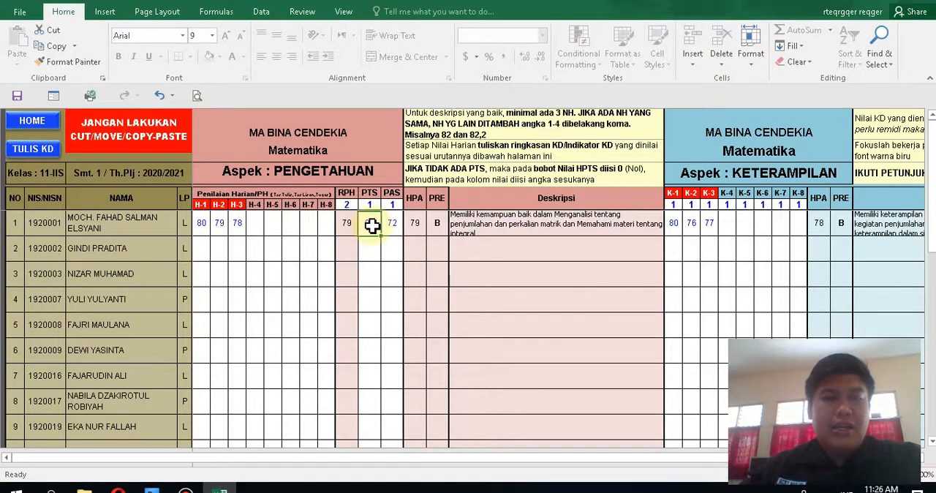
pyautogui.click(390, 225)
pyautogui.write('72')
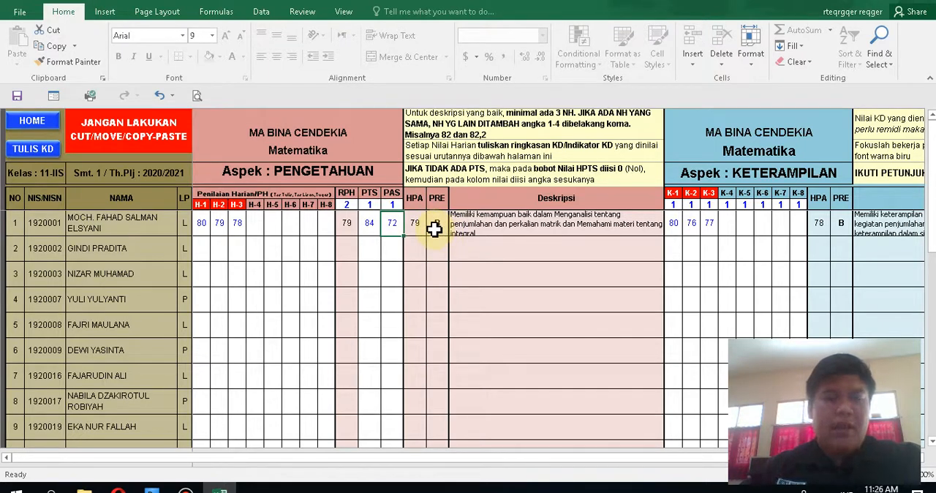
pyautogui.click(205, 221)
pyautogui.click(217, 222)
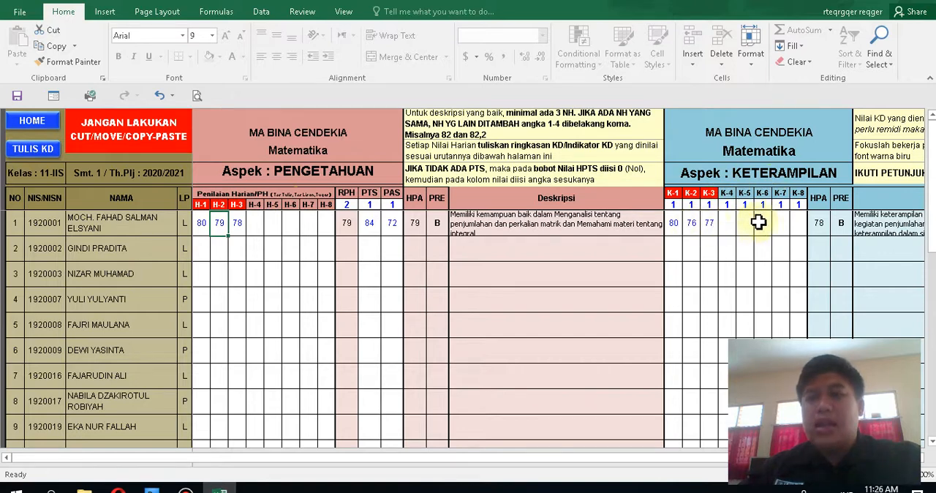
# Step: Examine the KD summary below the student list, including the H-5 knowledge entry, and return to the scores
pyautogui.moveTo(932, 155); pyautogui.dragTo(931, 282)
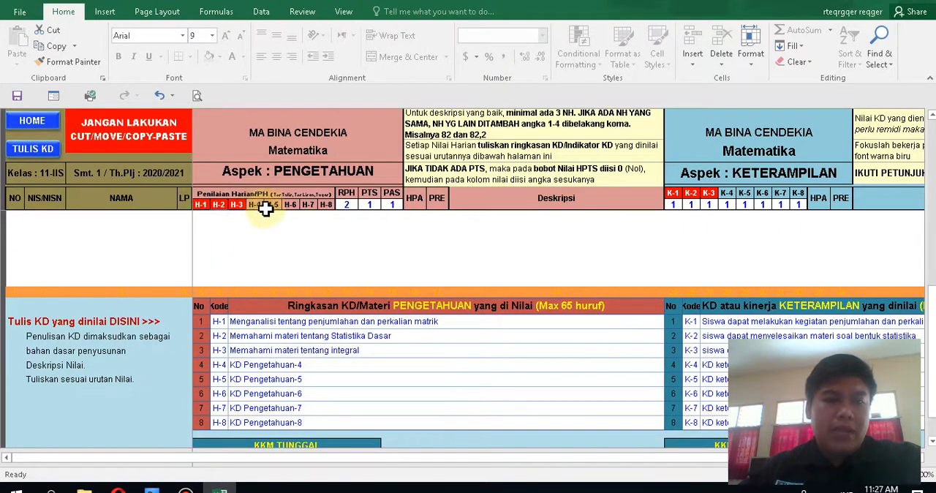
pyautogui.click(281, 379)
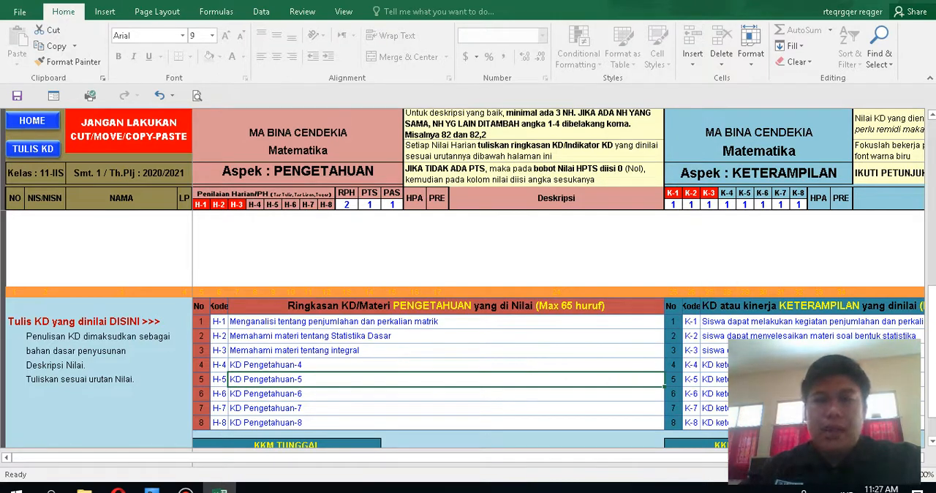
pyautogui.moveTo(932, 331); pyautogui.dragTo(932, 123)
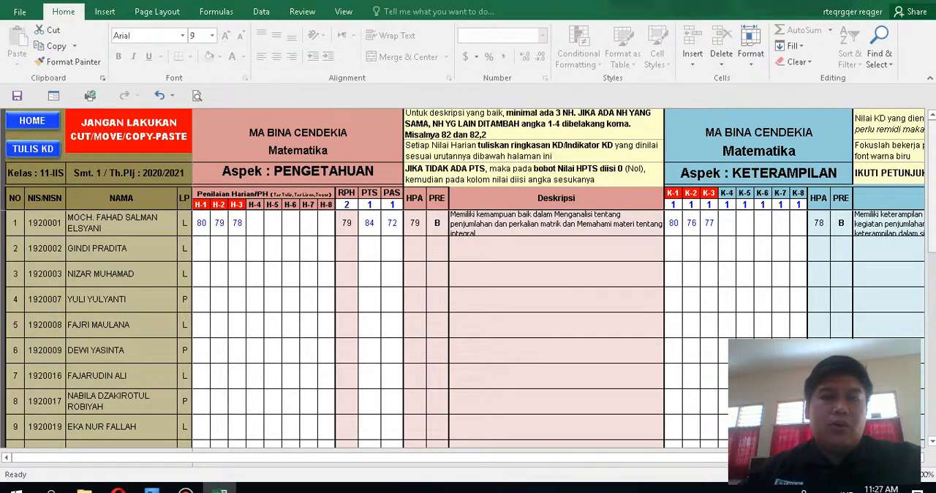
# Step: Return to the home page, open the Sejarah Kebudayaan Islam score sheet and show the start of its student list
pyautogui.click(38, 125)
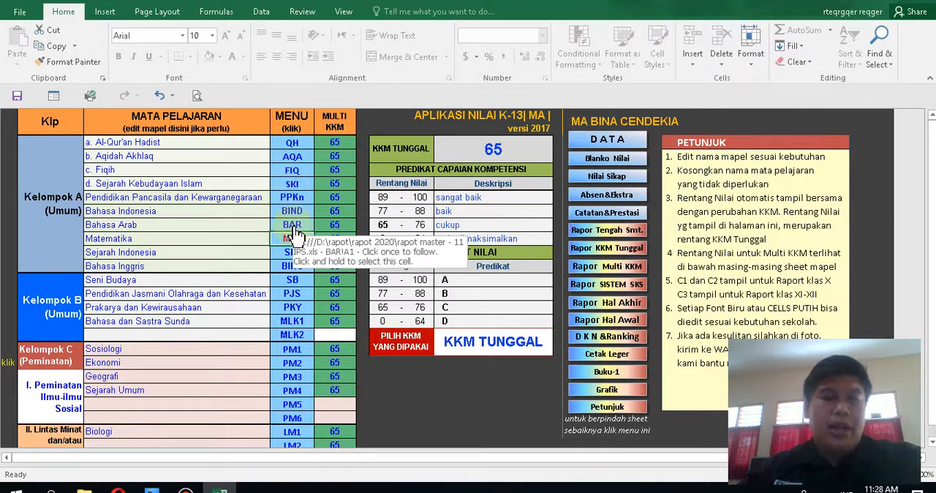
pyautogui.click(294, 185)
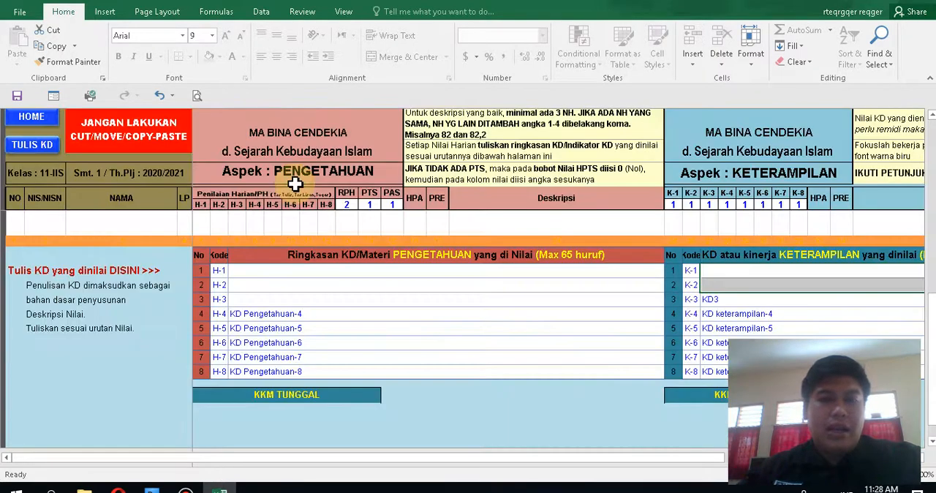
pyautogui.moveTo(932, 358); pyautogui.dragTo(932, 183)
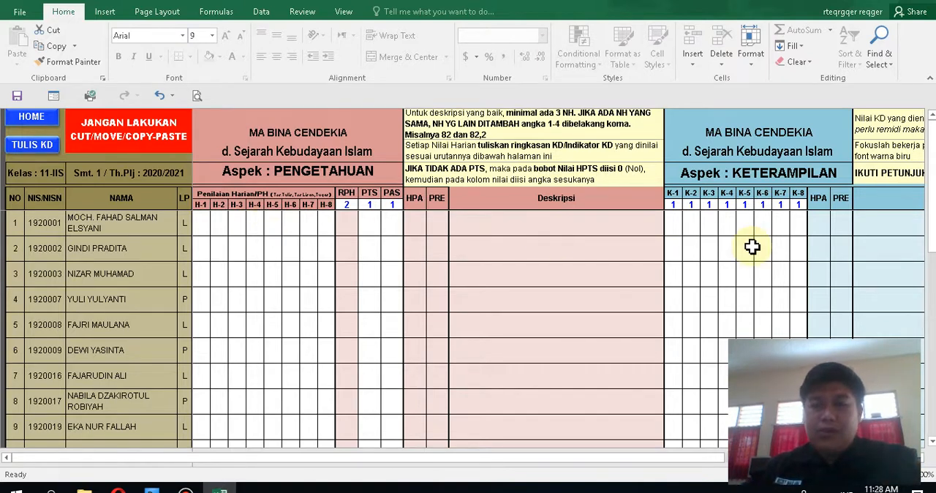
pyautogui.moveTo(931, 221); pyautogui.dragTo(931, 186)
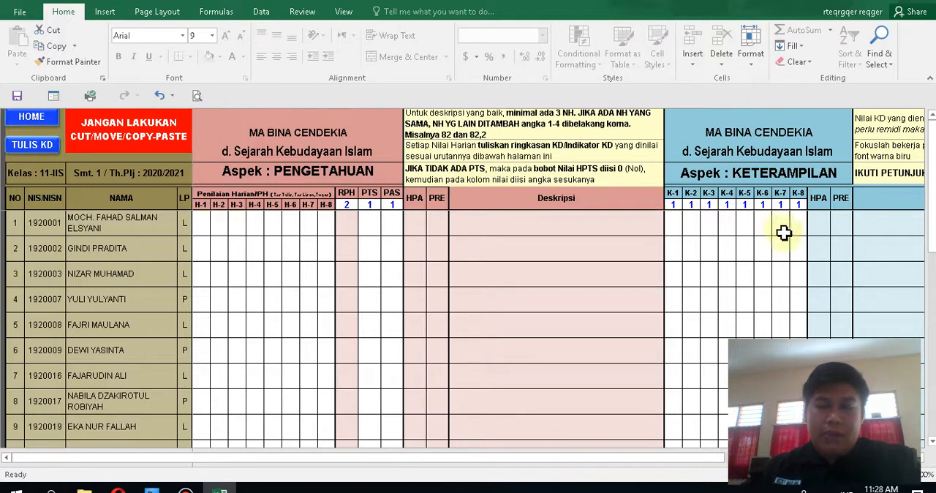
# Step: Examine the knowledge and skills KD tables below the Sejarah Kebudayaan Islam student list, and go back to the home page
pyautogui.moveTo(934, 196); pyautogui.dragTo(932, 282)
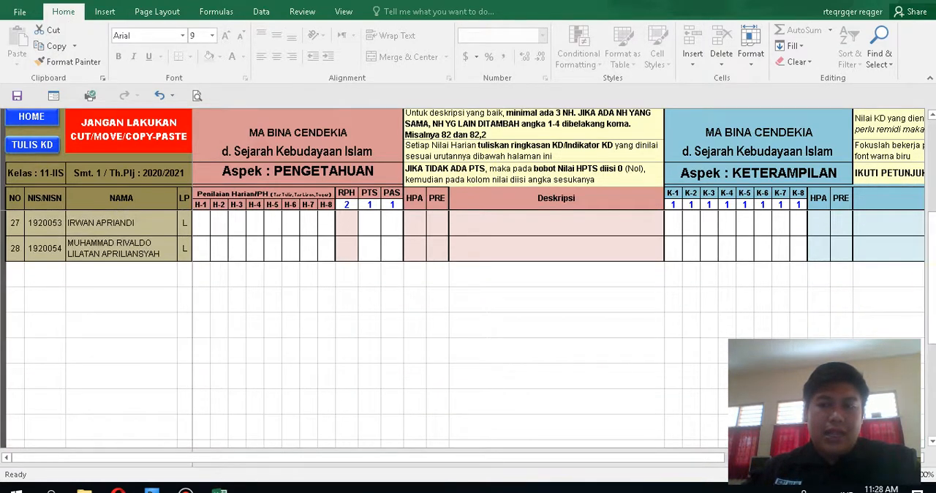
pyautogui.moveTo(932, 304); pyautogui.dragTo(933, 311)
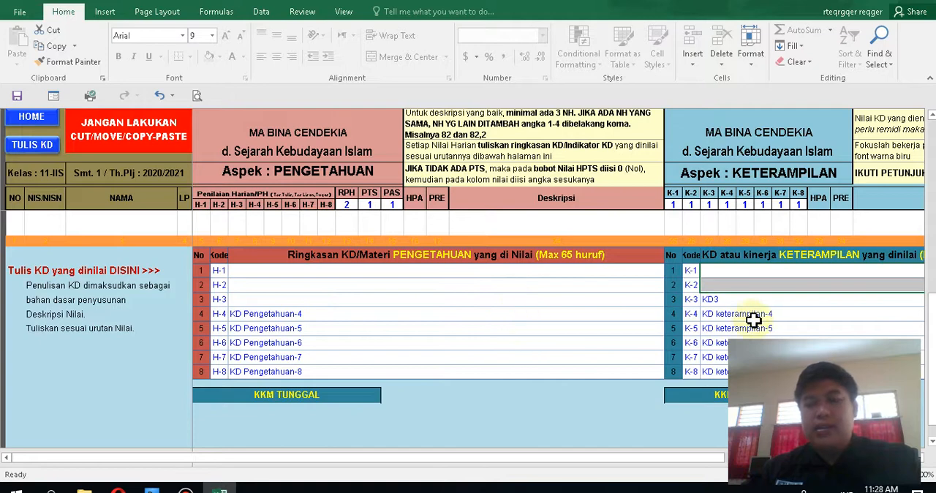
pyautogui.click(30, 119)
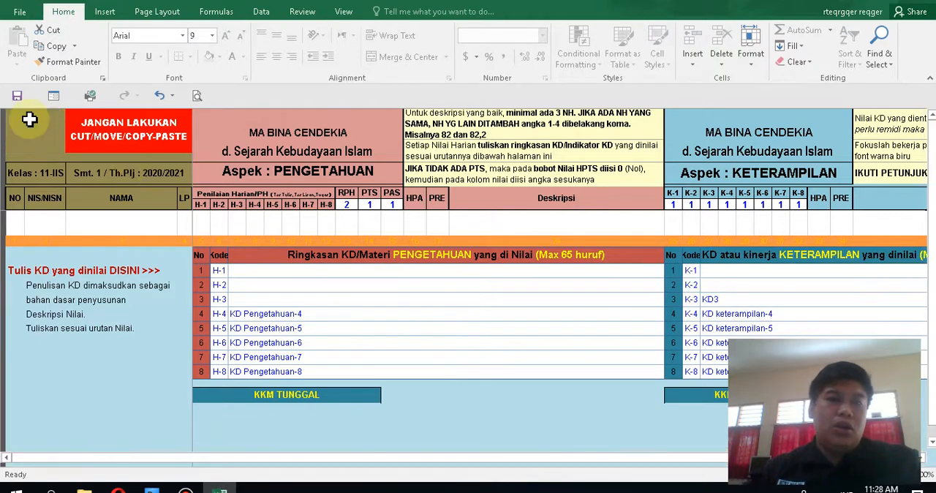